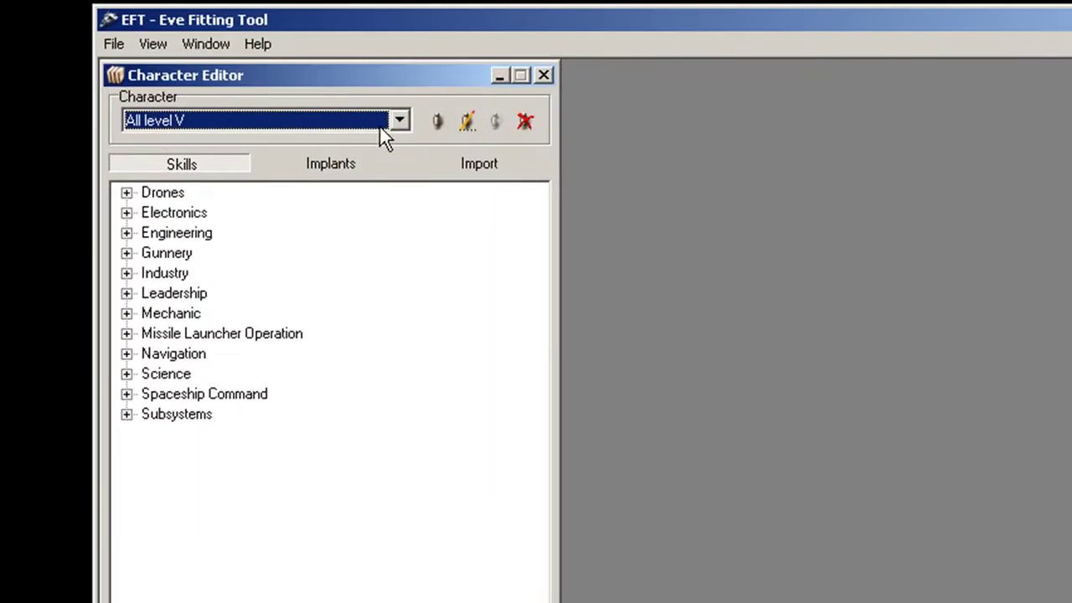
- Switch the Character Editor from All level V to the second, imported saved character
{"action": "left_click", "coordinate": [399, 127]}
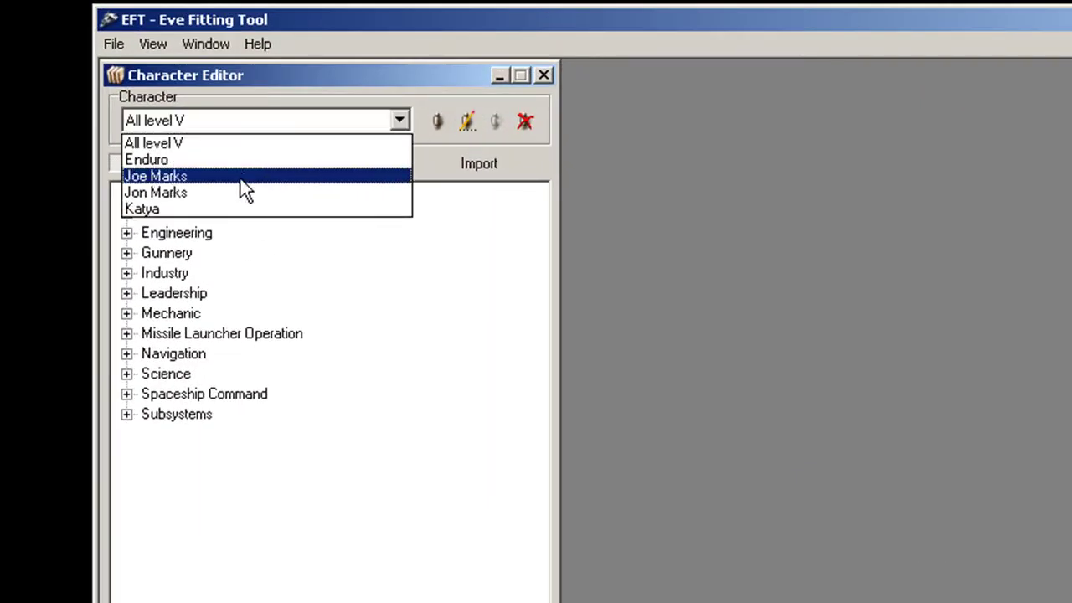
{"action": "left_click", "coordinate": [244, 117]}
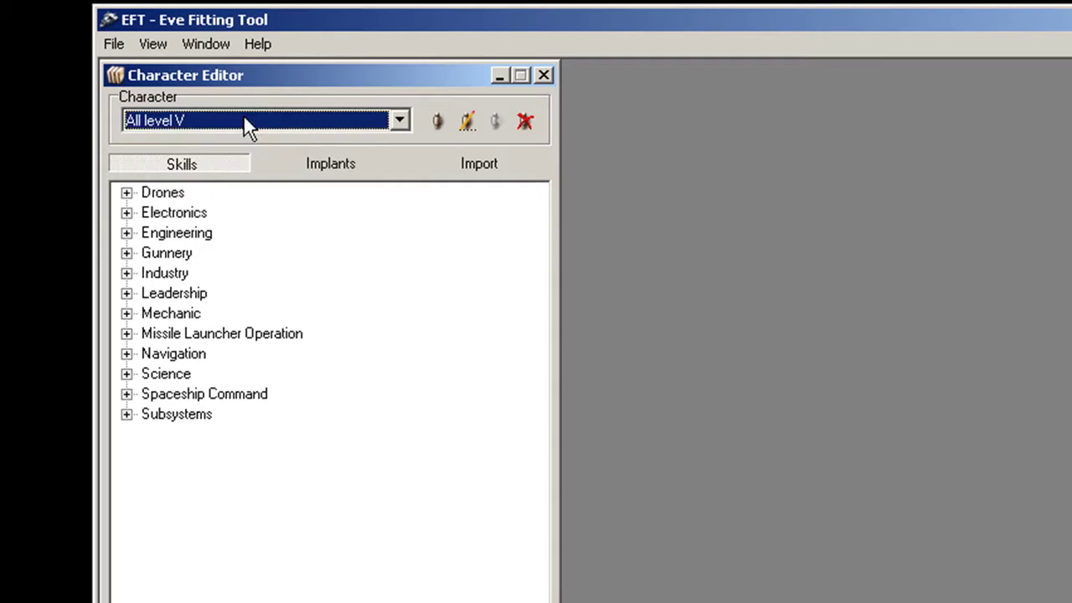
{"action": "left_click", "coordinate": [399, 123]}
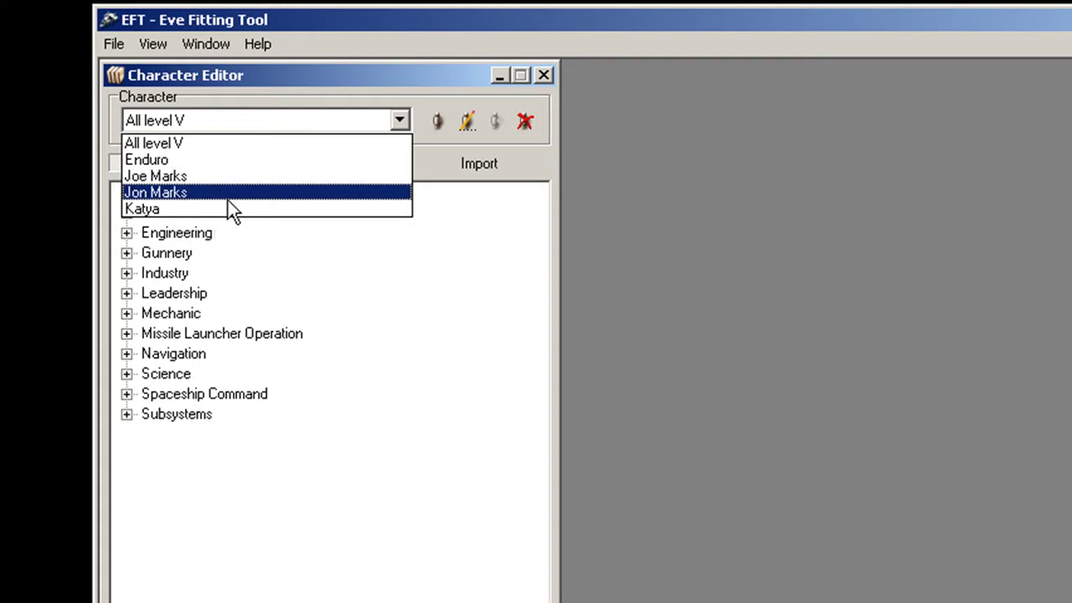
{"action": "left_click", "coordinate": [189, 193]}
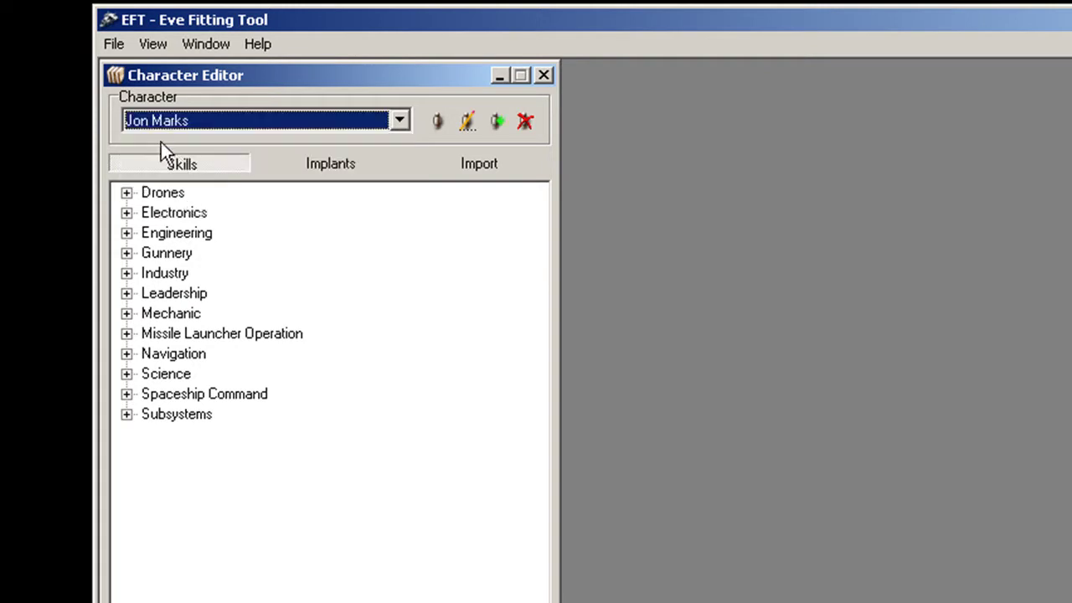
- Open then cancel the new character dialog, keeping the imported character selected
{"action": "left_click", "coordinate": [439, 122]}
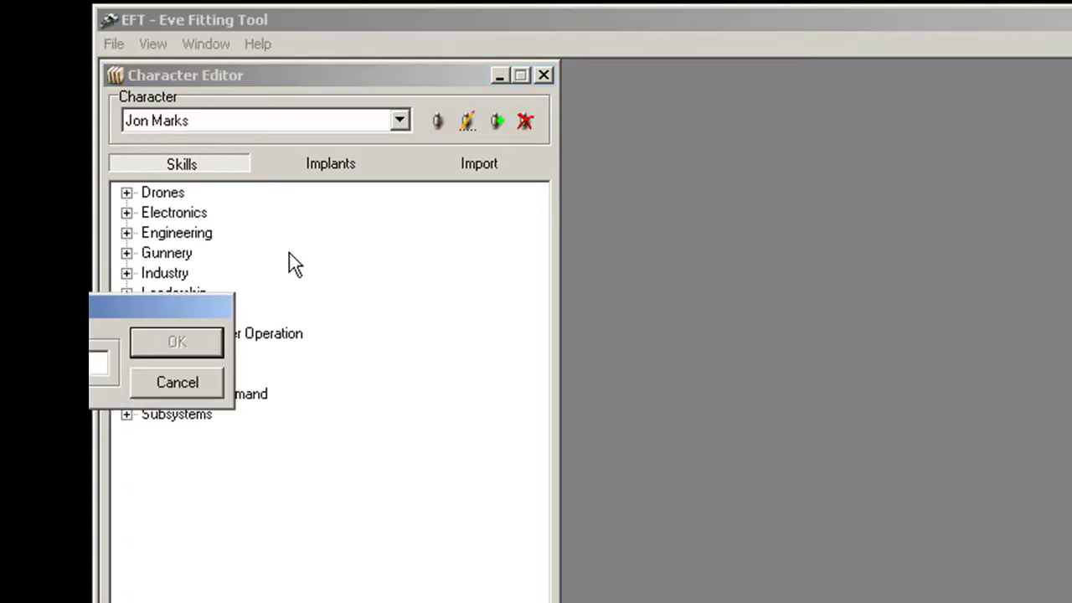
{"action": "left_click_drag", "start_coordinate": [151, 312], "coordinate": [589, 314]}
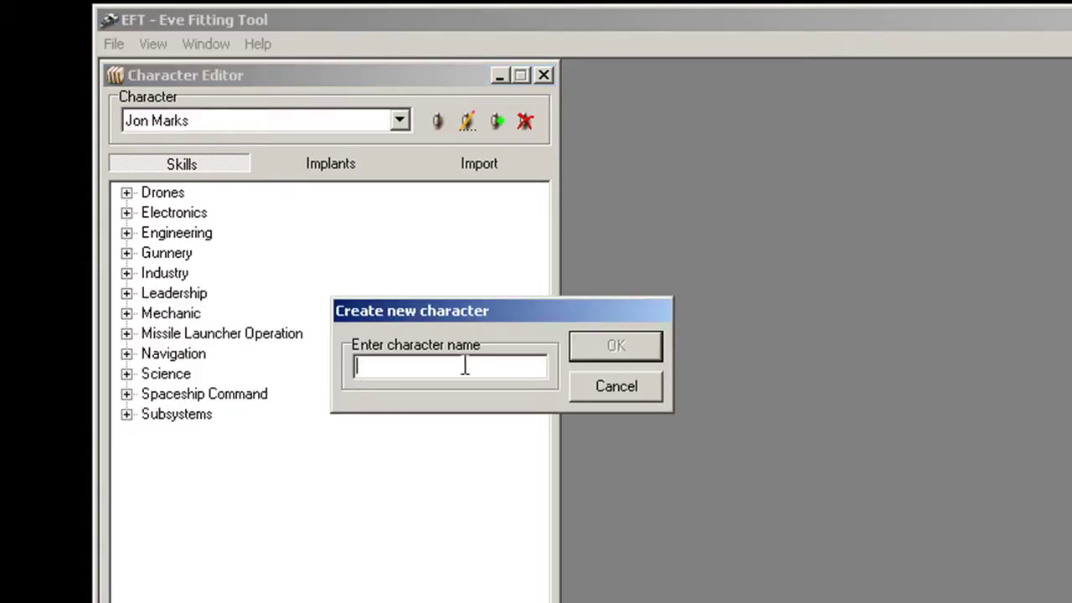
{"action": "left_click", "coordinate": [625, 385]}
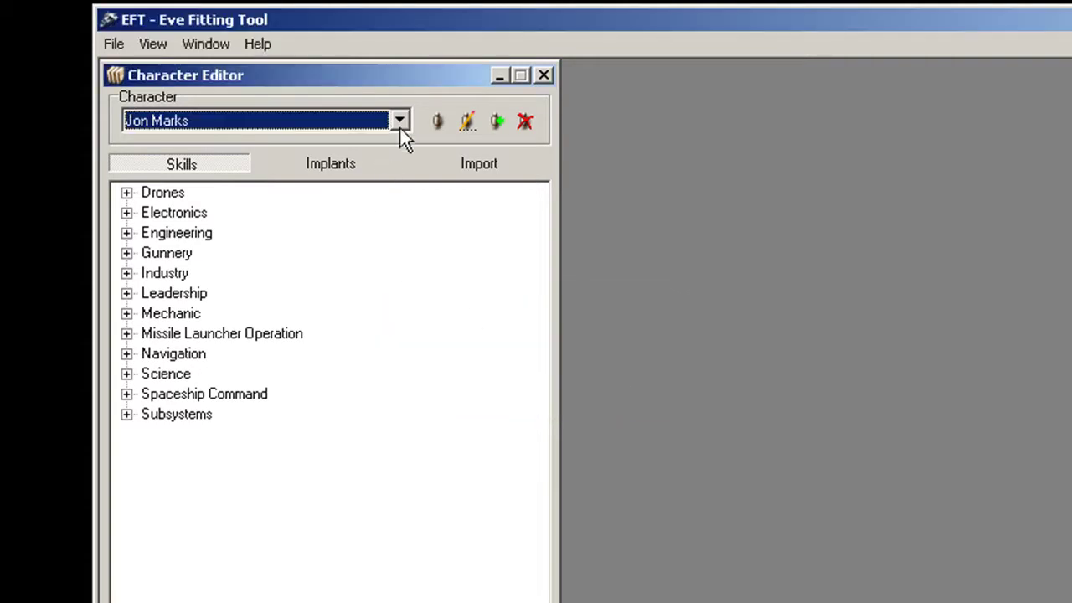
{"action": "left_click", "coordinate": [400, 122]}
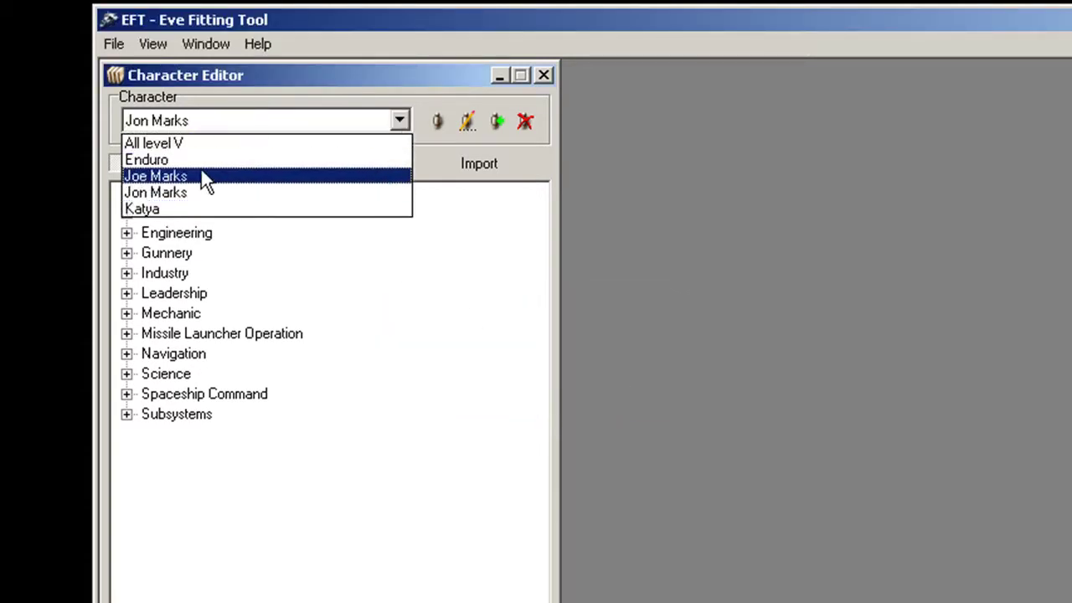
{"action": "left_click", "coordinate": [205, 193]}
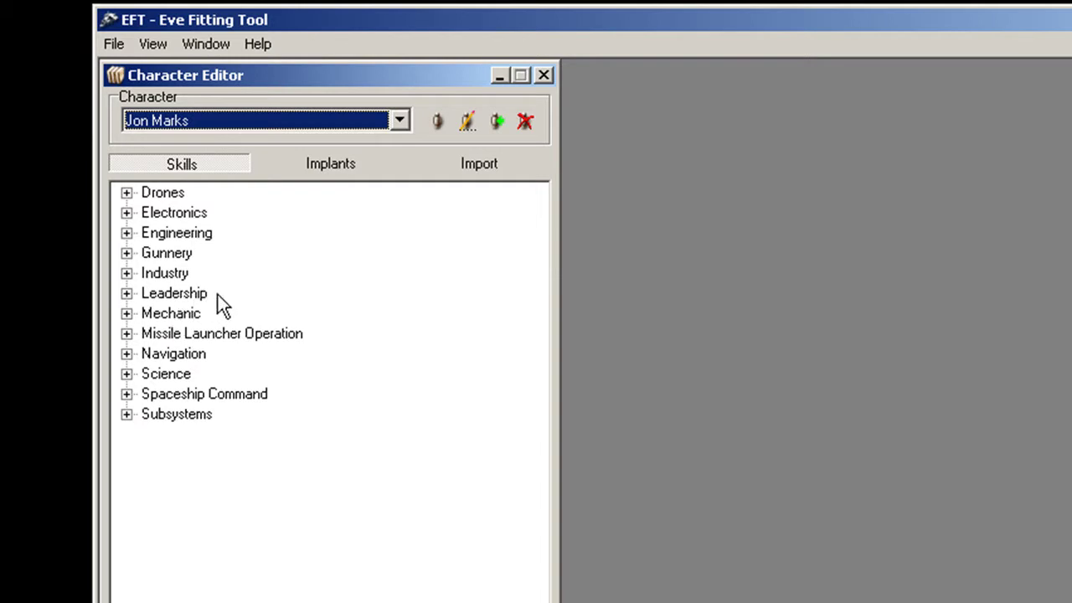
- Import the chosen character's skills from the game account into the editor
{"action": "left_click", "coordinate": [494, 165]}
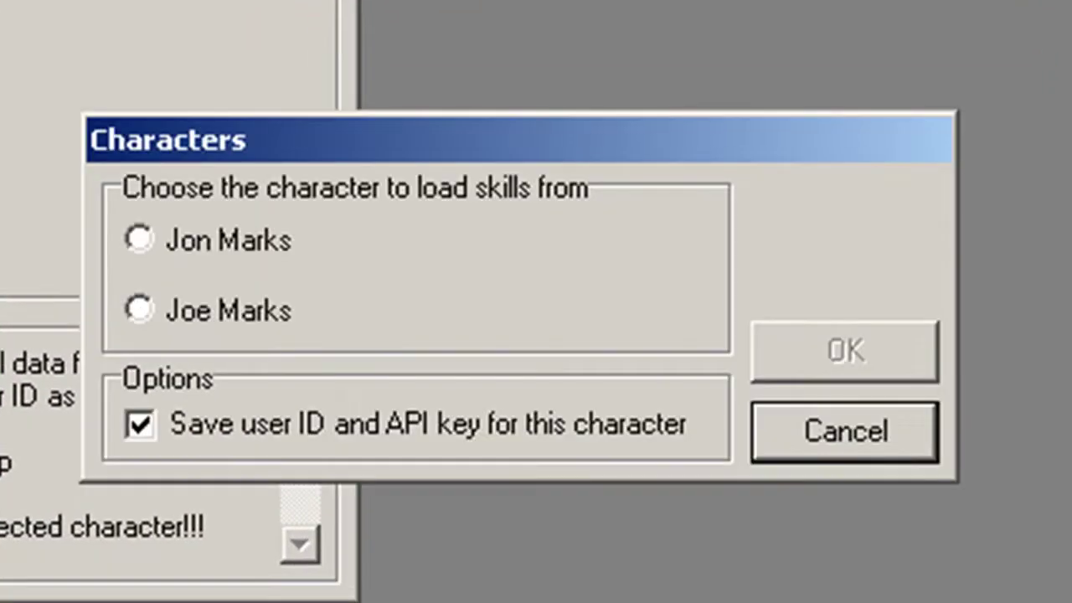
{"action": "left_click", "coordinate": [219, 238]}
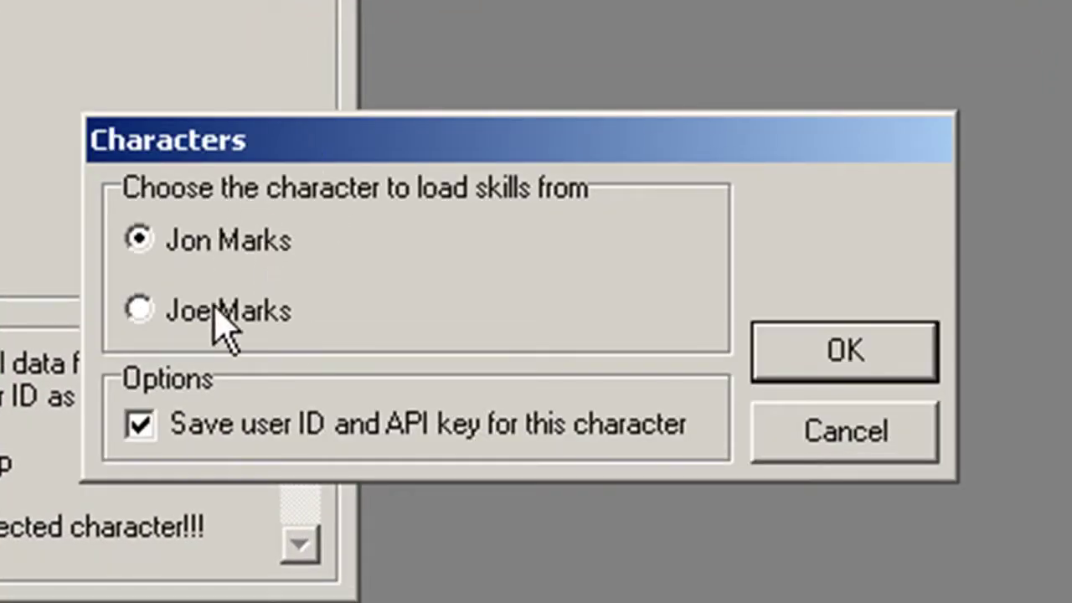
{"action": "left_click", "coordinate": [900, 333]}
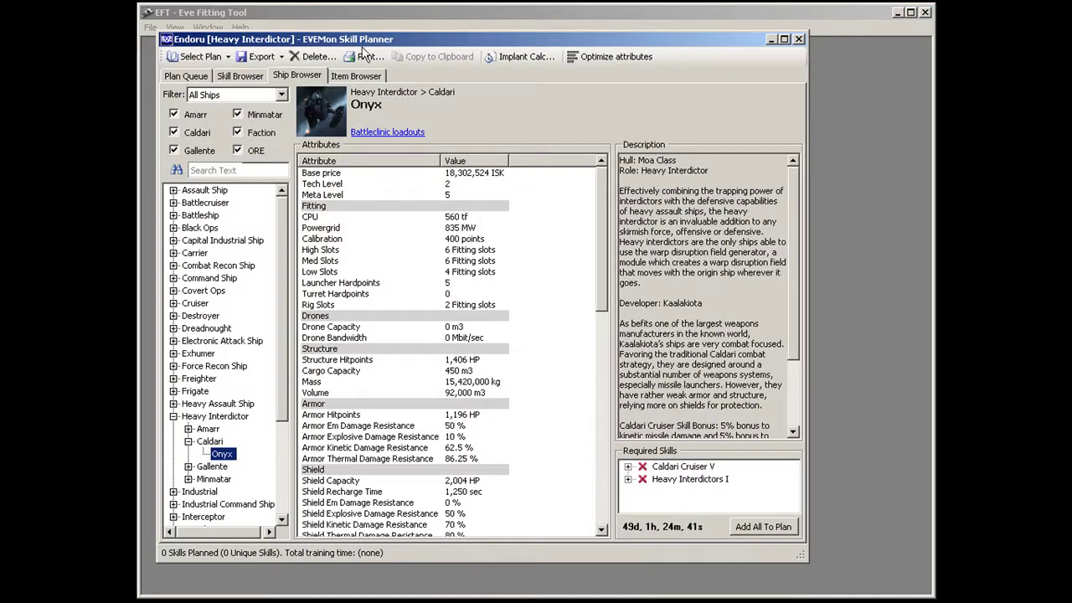
- Reposition the EVEMon Skill Planner window showing the Onyx's required skills
{"action": "left_click_drag", "start_coordinate": [355, 49], "coordinate": [385, 55]}
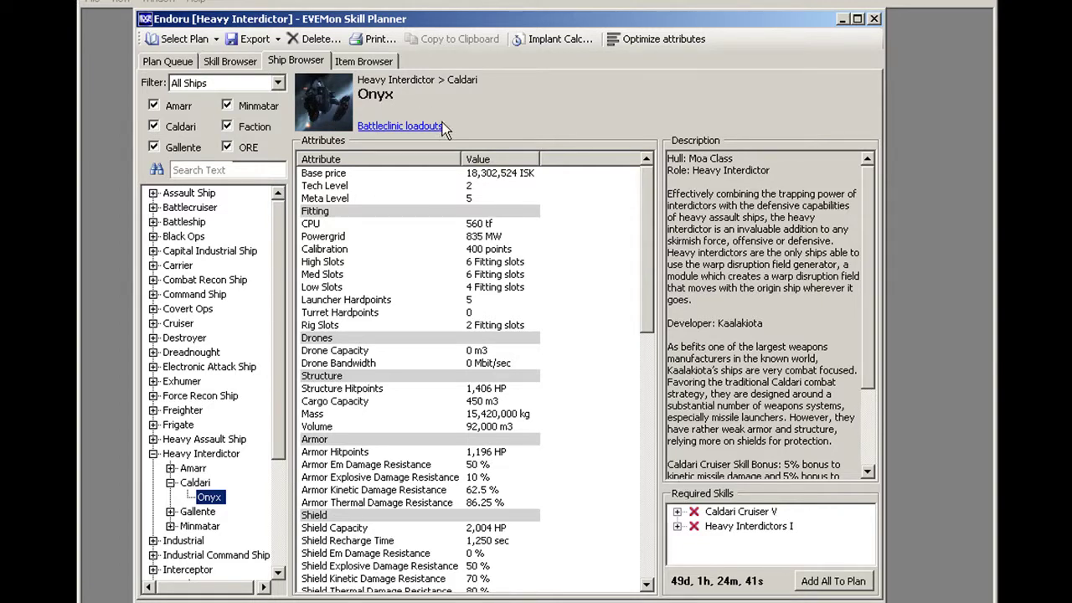
- View the Fleet Onyx Battleclinic loadout with its modules and 102-day training time
{"action": "left_click", "coordinate": [400, 127]}
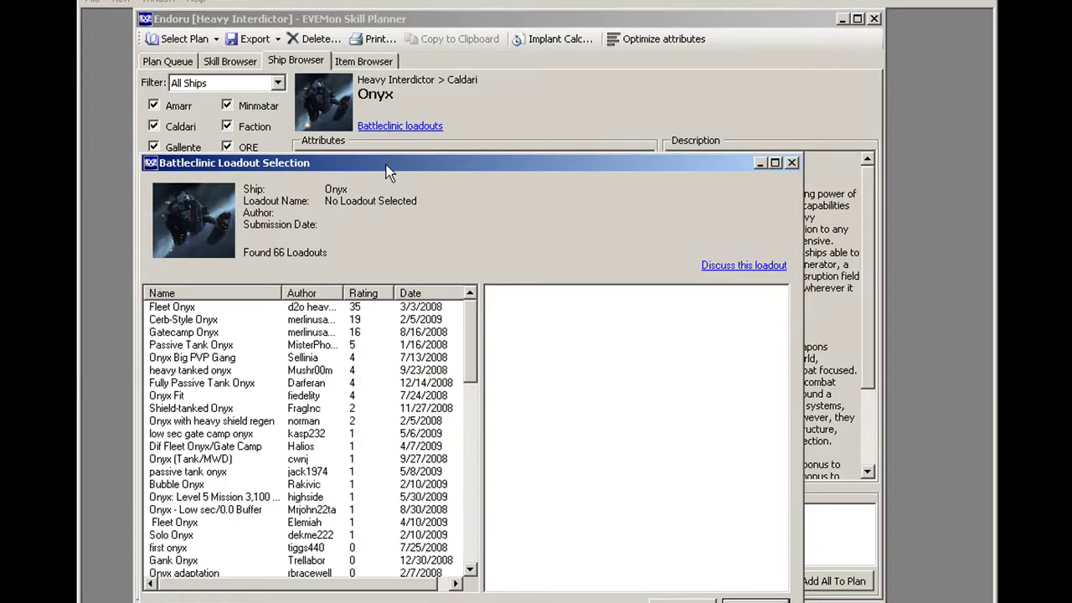
{"action": "left_click_drag", "start_coordinate": [388, 172], "coordinate": [428, 90]}
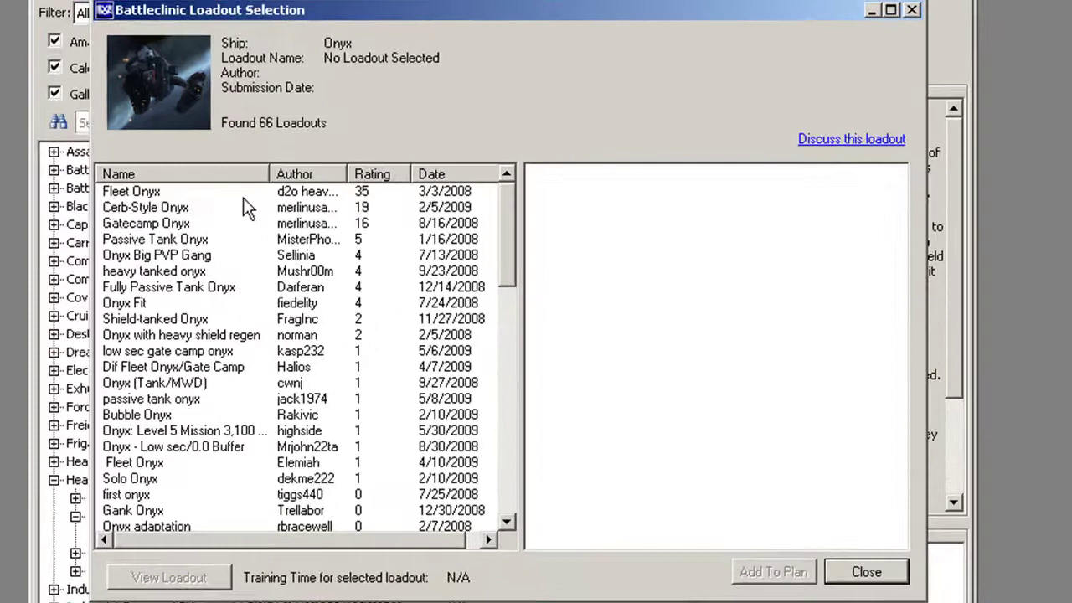
{"action": "left_click", "coordinate": [144, 195]}
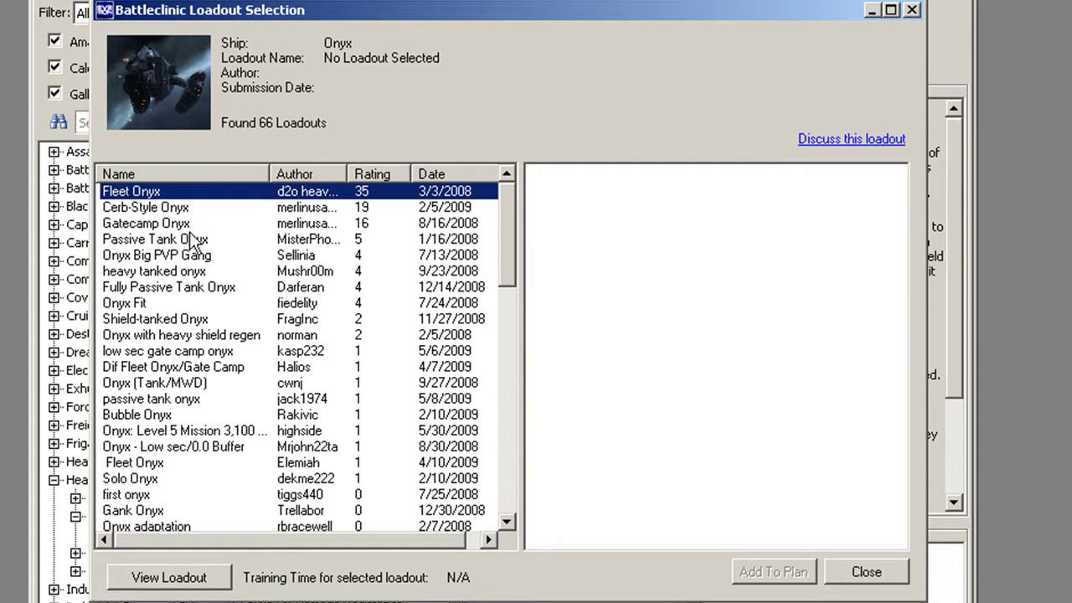
{"action": "left_click", "coordinate": [202, 576]}
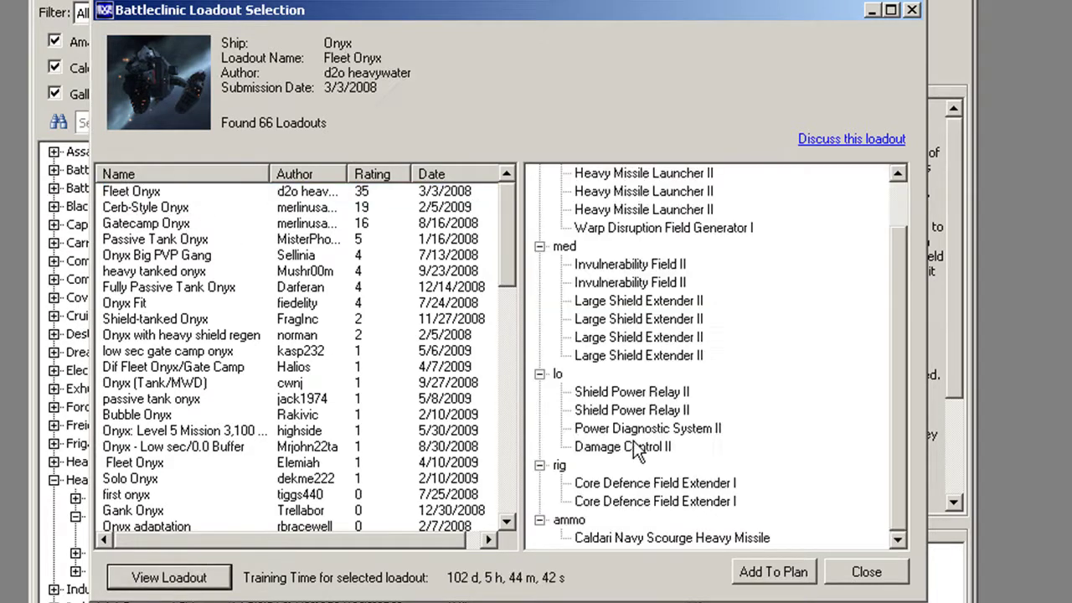
- Export the Fleet Onyx loadout to EFT
{"action": "left_click_drag", "start_coordinate": [902, 369], "coordinate": [901, 308]}
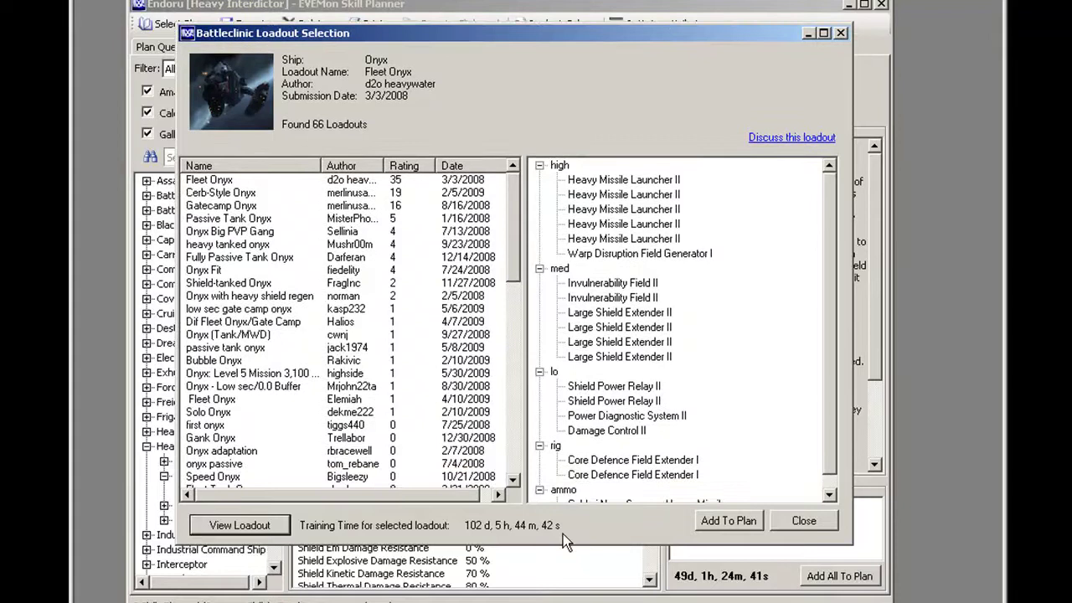
{"action": "left_click_drag", "start_coordinate": [588, 546], "coordinate": [593, 562]}
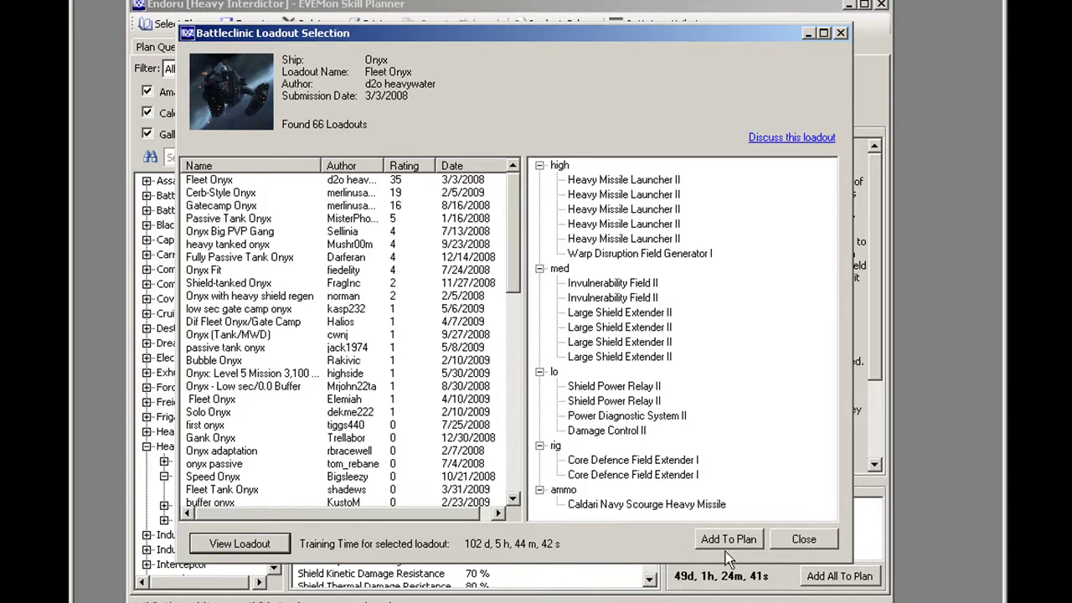
{"action": "right_click", "coordinate": [638, 328]}
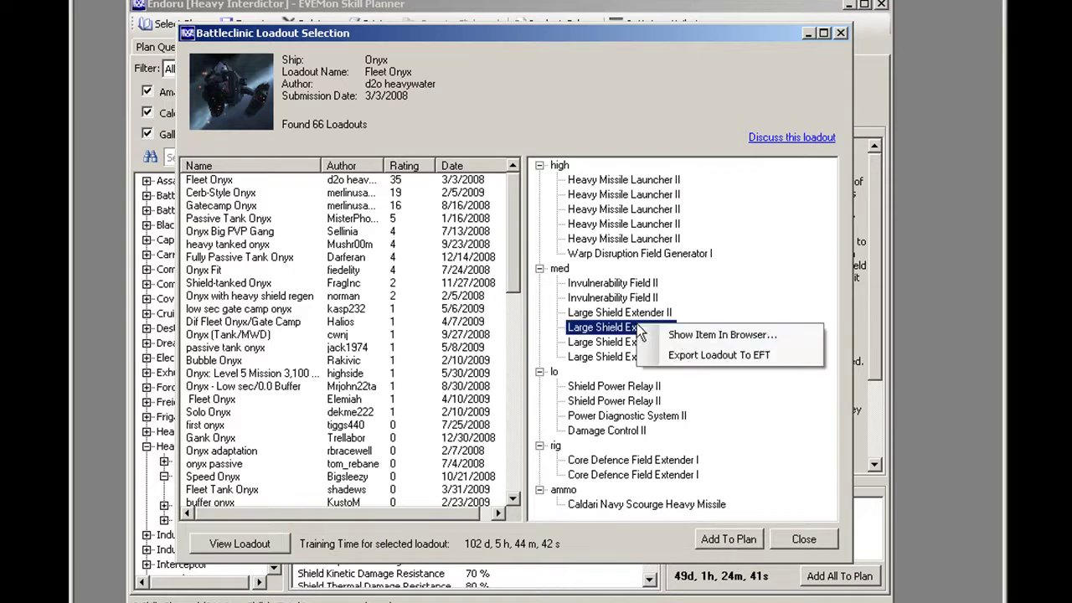
{"action": "left_click", "coordinate": [681, 356]}
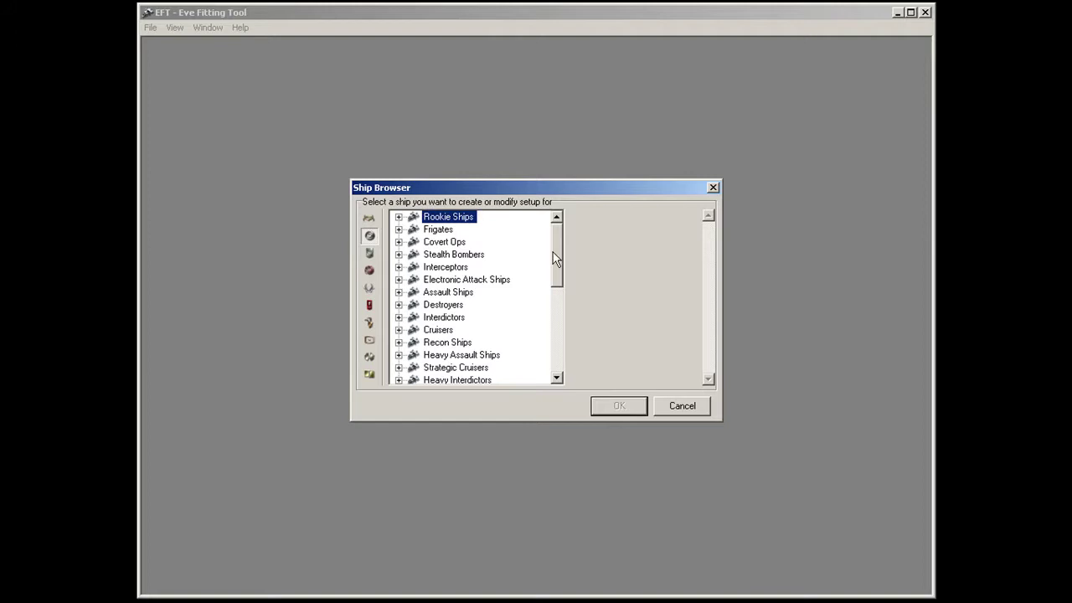
- Expand the Heavy Interdictors group in the Ship Browser and select Onyx (3 setups)
{"action": "left_click_drag", "start_coordinate": [556, 264], "coordinate": [558, 274]}
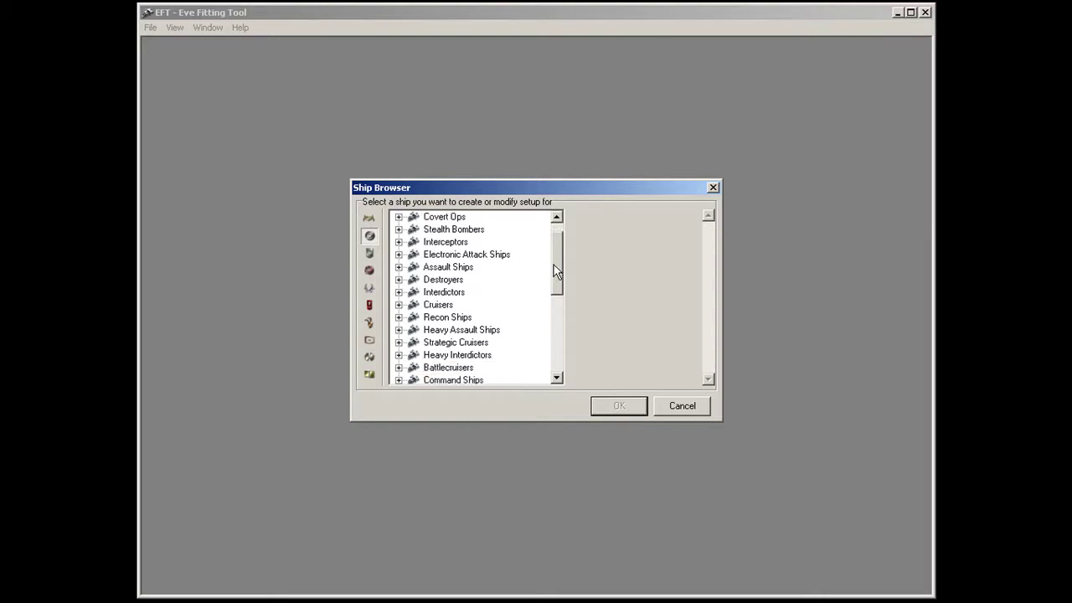
{"action": "left_click", "coordinate": [402, 357]}
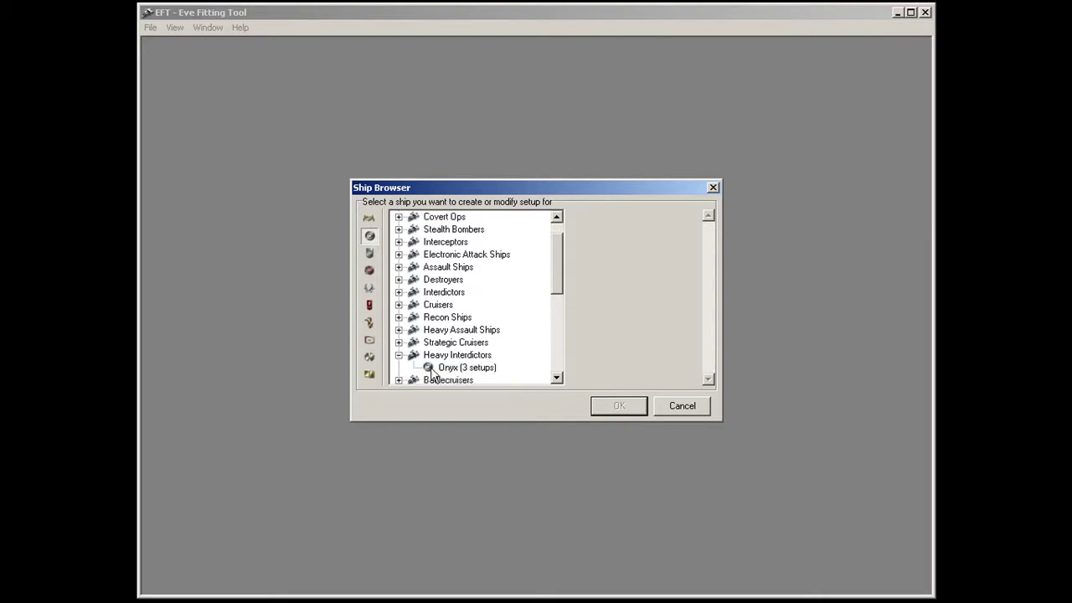
{"action": "left_click", "coordinate": [463, 370]}
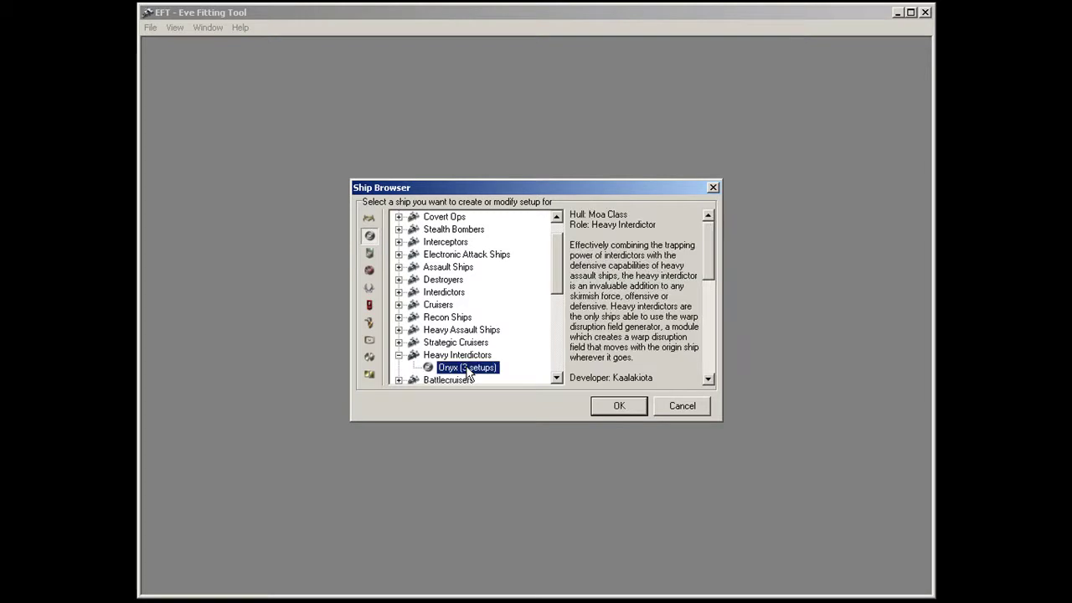
- Load the EVEMON Fleet Onyx setup from the Onyx's saved setups, showing 108,716 effective HP
{"action": "left_click", "coordinate": [620, 406]}
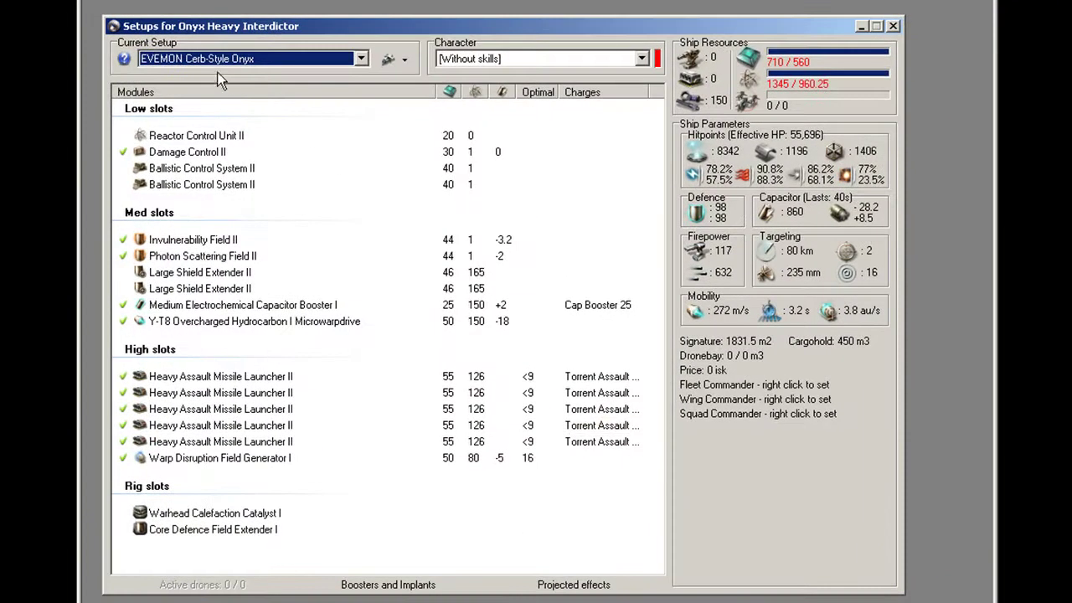
{"action": "left_click", "coordinate": [224, 60]}
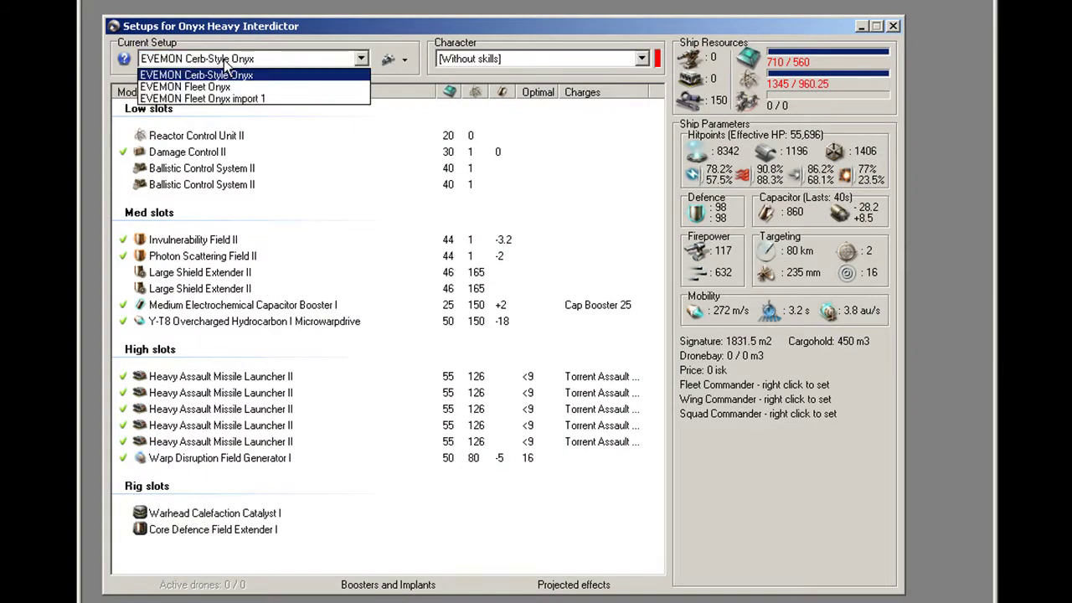
{"action": "left_click", "coordinate": [233, 88]}
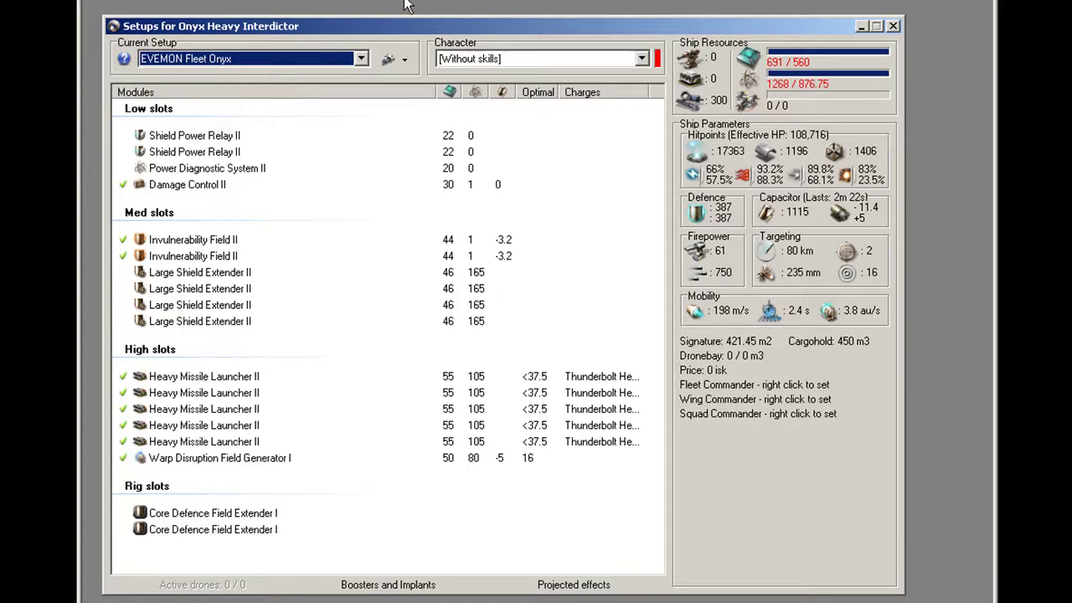
{"action": "mouse_move", "coordinate": [404, 26]}
{"action": "left_mouse_down"}
{"action": "mouse_move", "coordinate": [387, 6]}
{"action": "mouse_move", "coordinate": [415, 24]}
{"action": "left_mouse_up"}
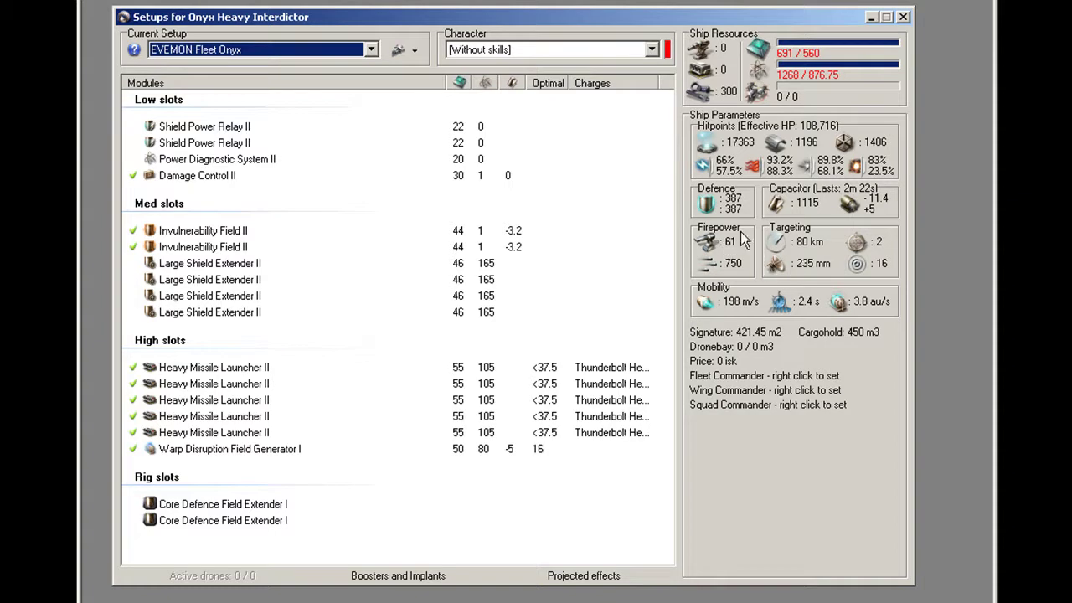
{"action": "left_click", "coordinate": [490, 50]}
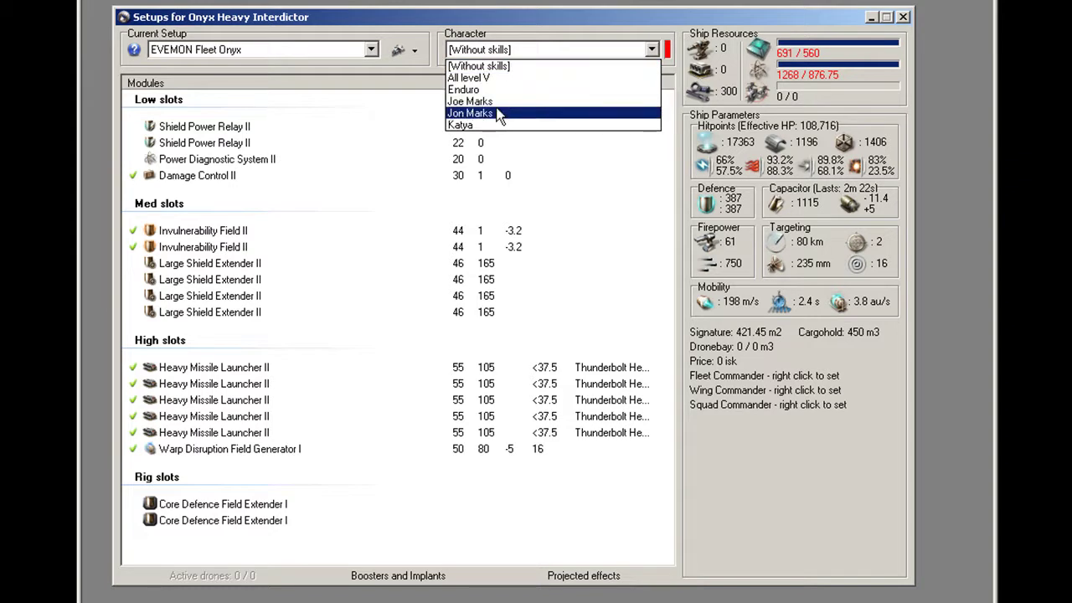
- Evaluate the Fleet Onyx with the imported character's skills and check its missing skills
{"action": "left_click", "coordinate": [498, 114]}
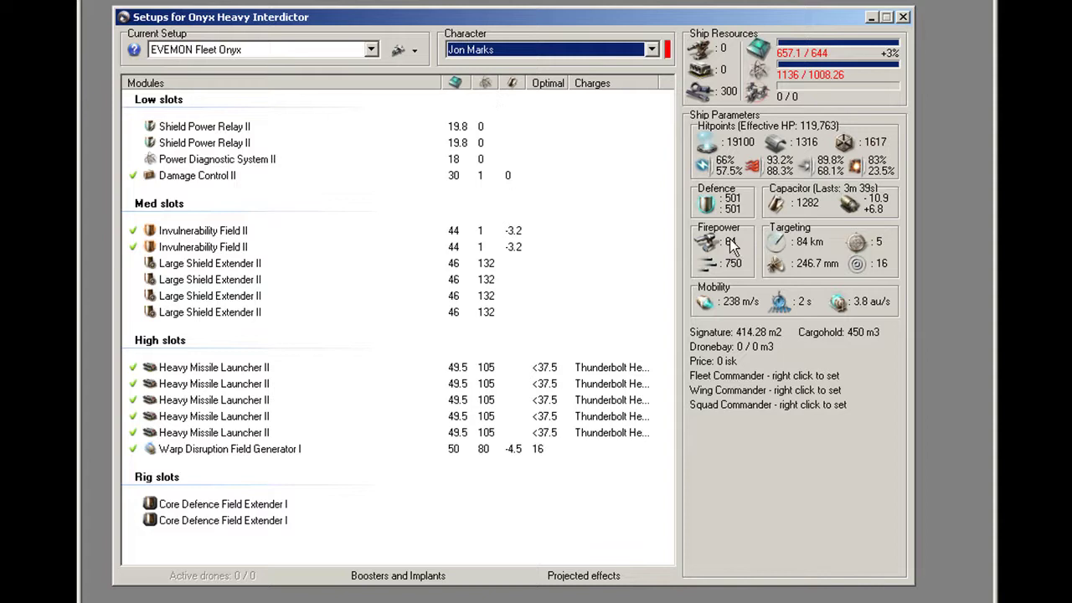
{"action": "mouse_move", "coordinate": [669, 55]}
- Switch the fitting's character to All level V, giving 135,895 effective HP and 121 firepower
{"action": "left_click", "coordinate": [652, 50]}
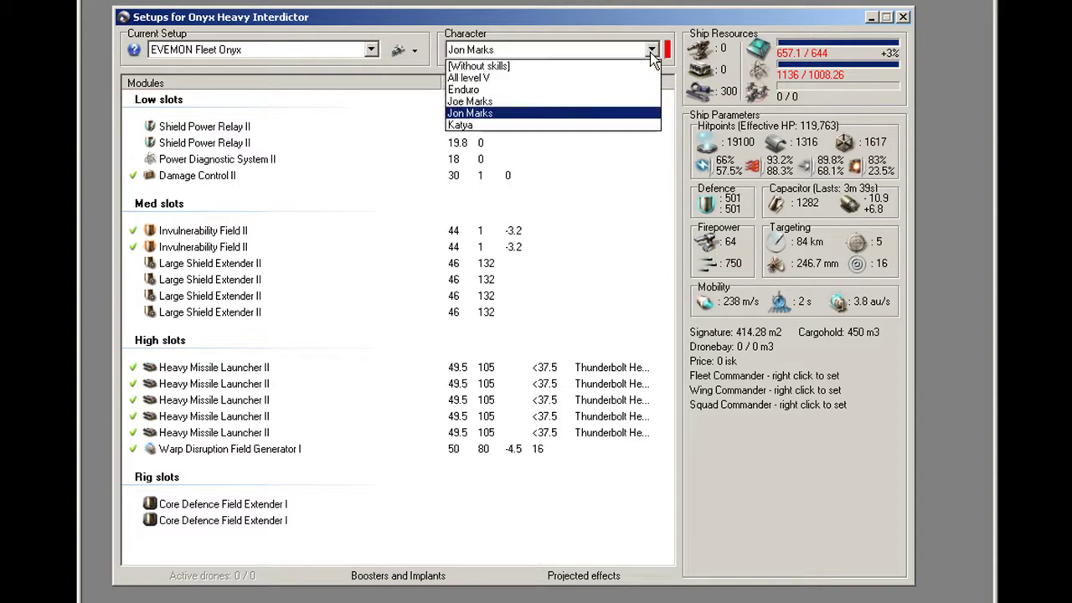
{"action": "left_click", "coordinate": [524, 84]}
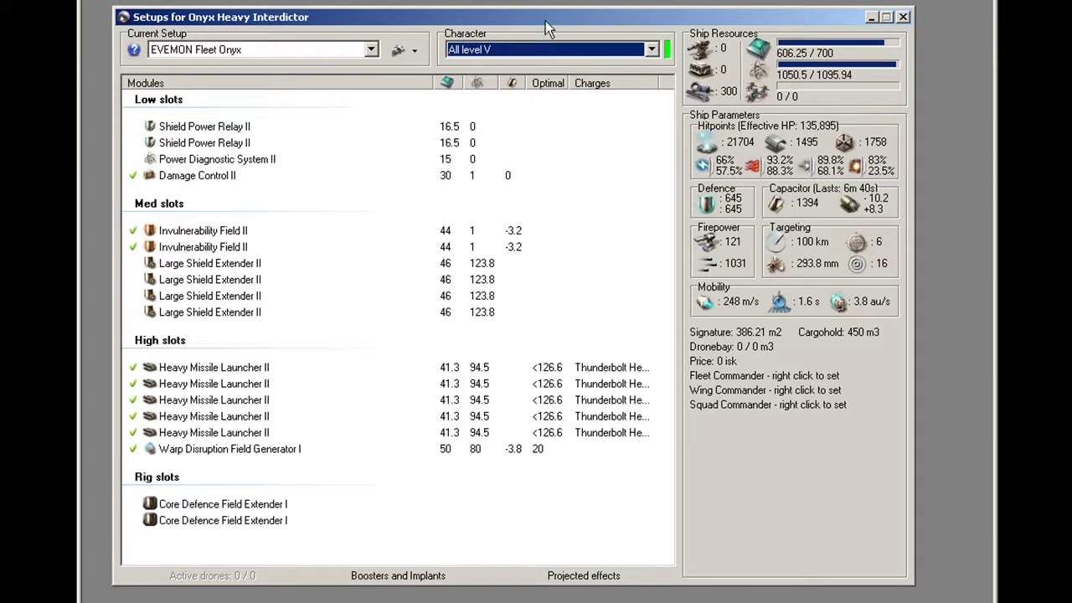
{"action": "left_click_drag", "start_coordinate": [546, 14], "coordinate": [518, 10]}
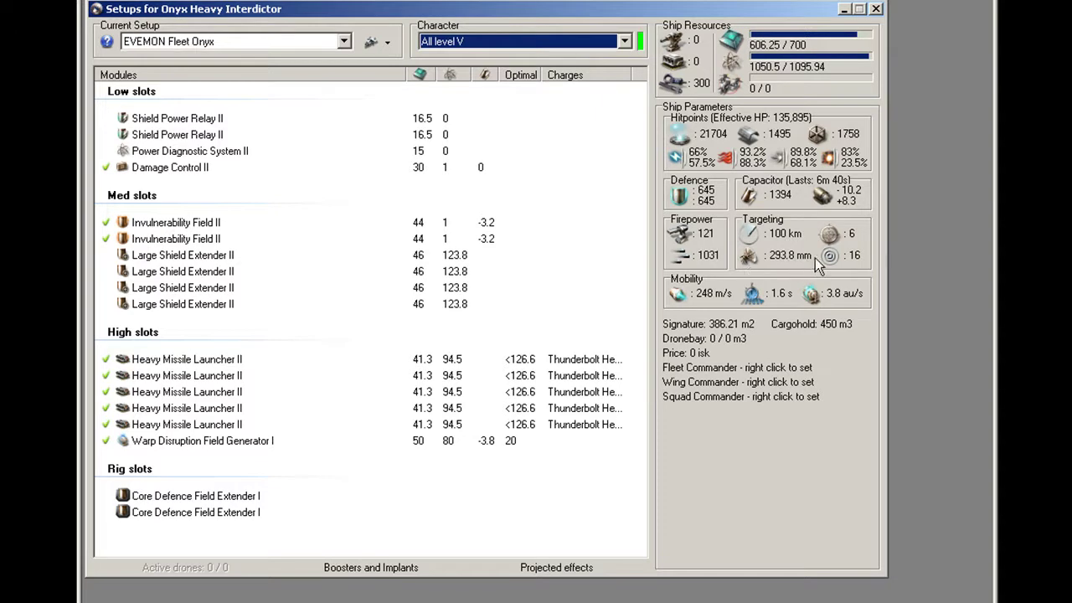
- Show lock time instead of scan resolution, first for Frigate, then the Battlecruiser (275) preset
{"action": "right_click", "coordinate": [749, 255]}
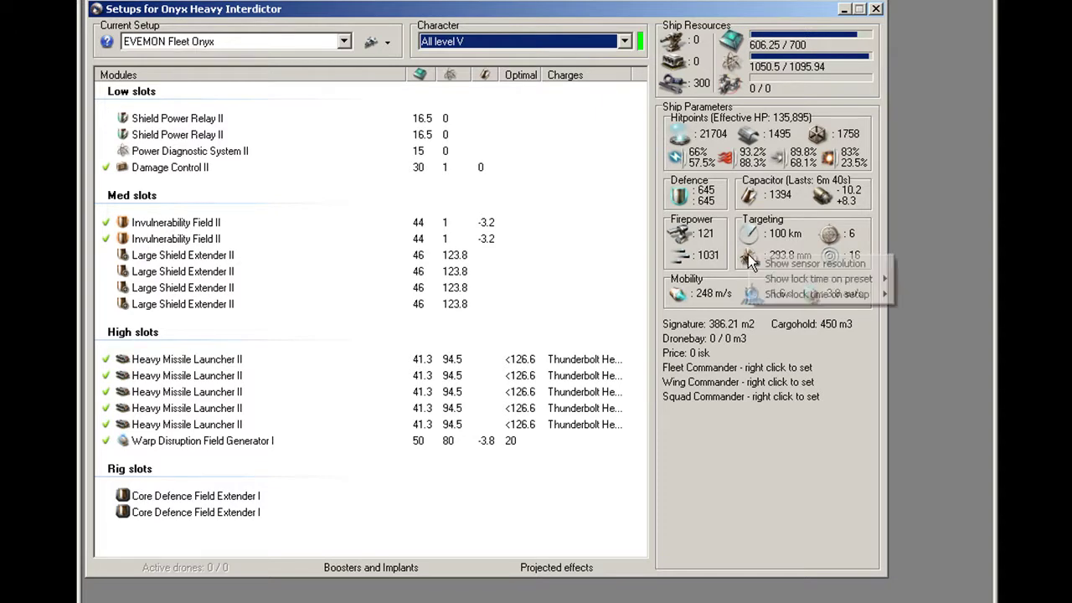
{"action": "mouse_move", "coordinate": [759, 286]}
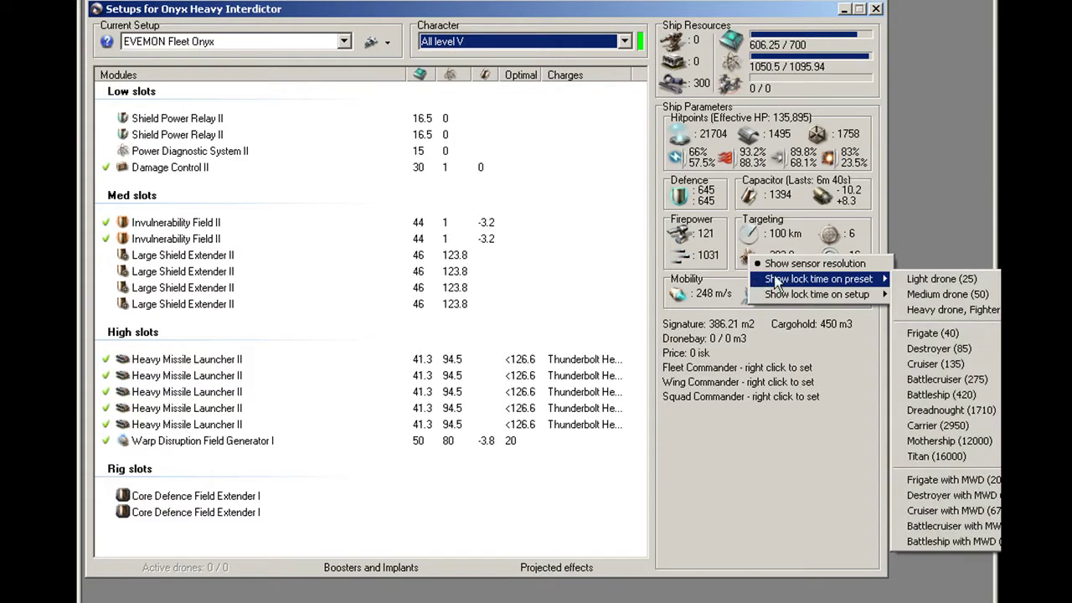
{"action": "left_click", "coordinate": [942, 334]}
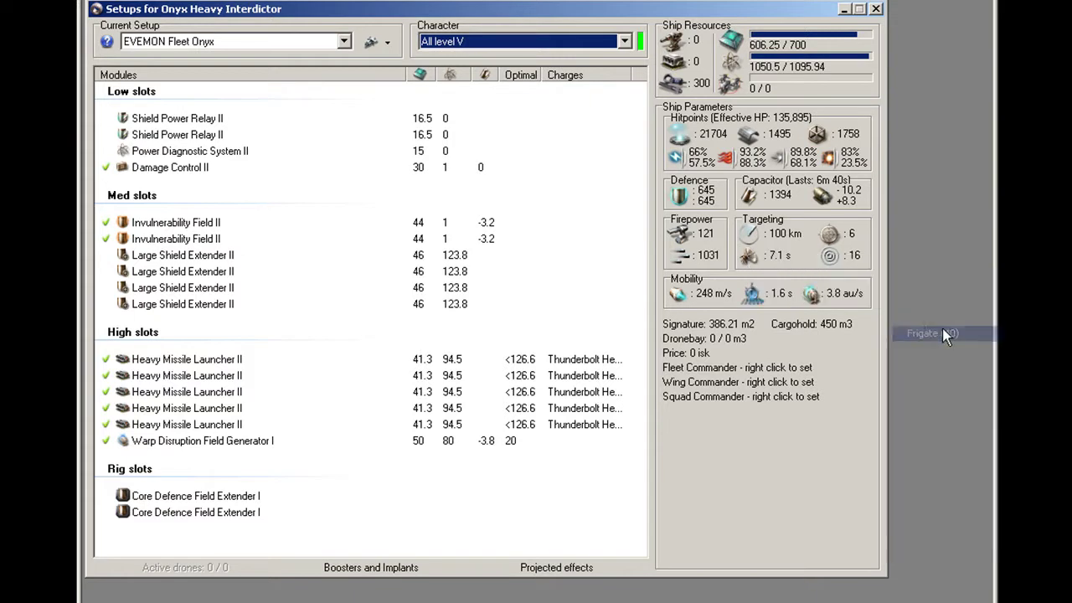
{"action": "right_click", "coordinate": [750, 257]}
{"action": "mouse_move", "coordinate": [758, 279]}
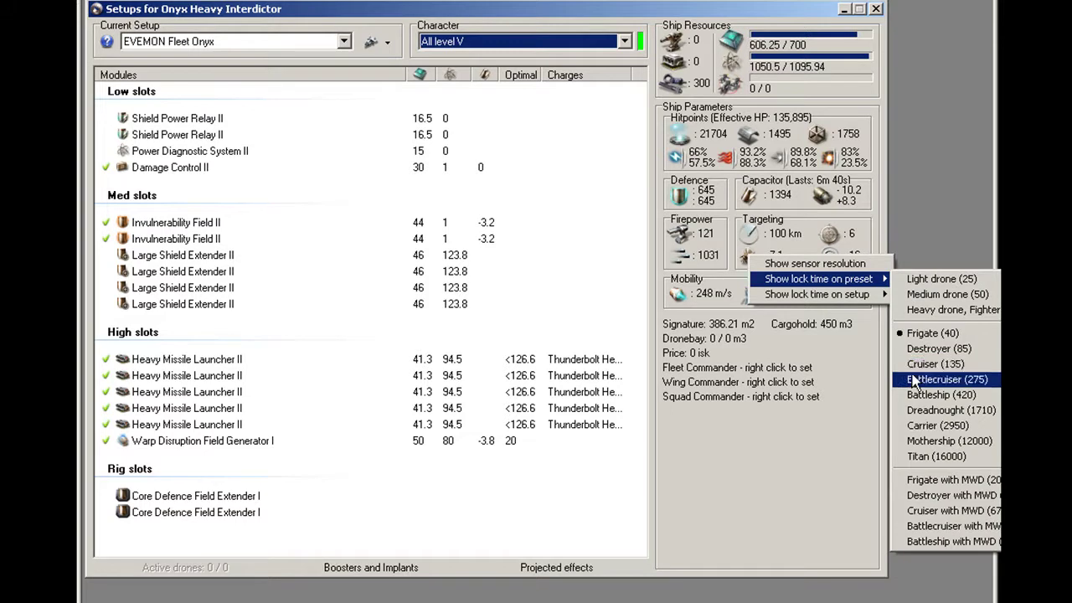
{"action": "left_click", "coordinate": [939, 379]}
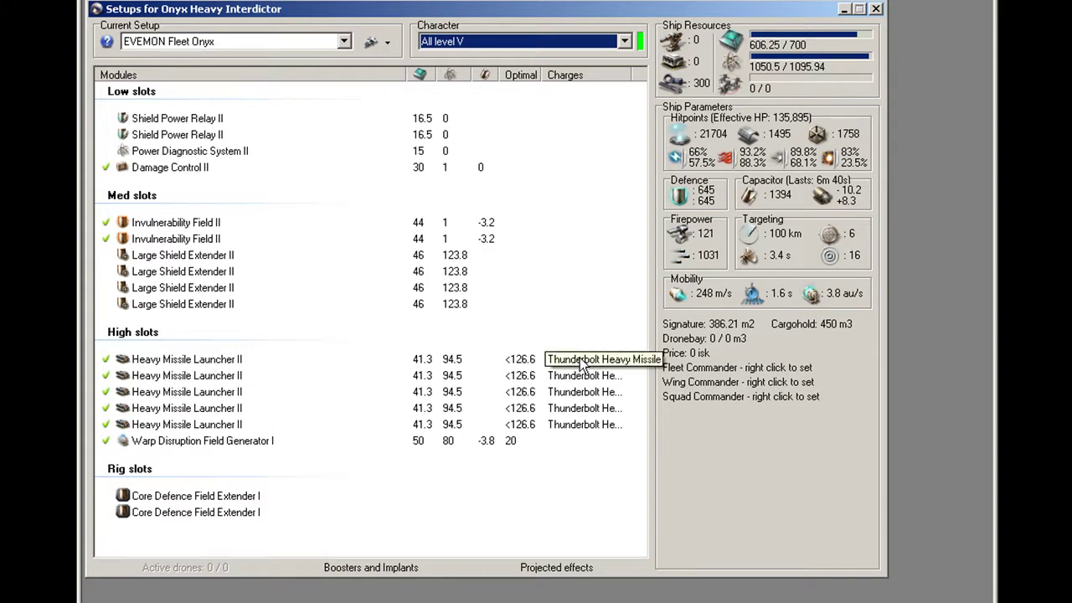
- Load Havoc Fury Heavy Missiles into the first Heavy Missile Launcher II, raising firepower to 128
{"action": "right_click", "coordinate": [198, 360]}
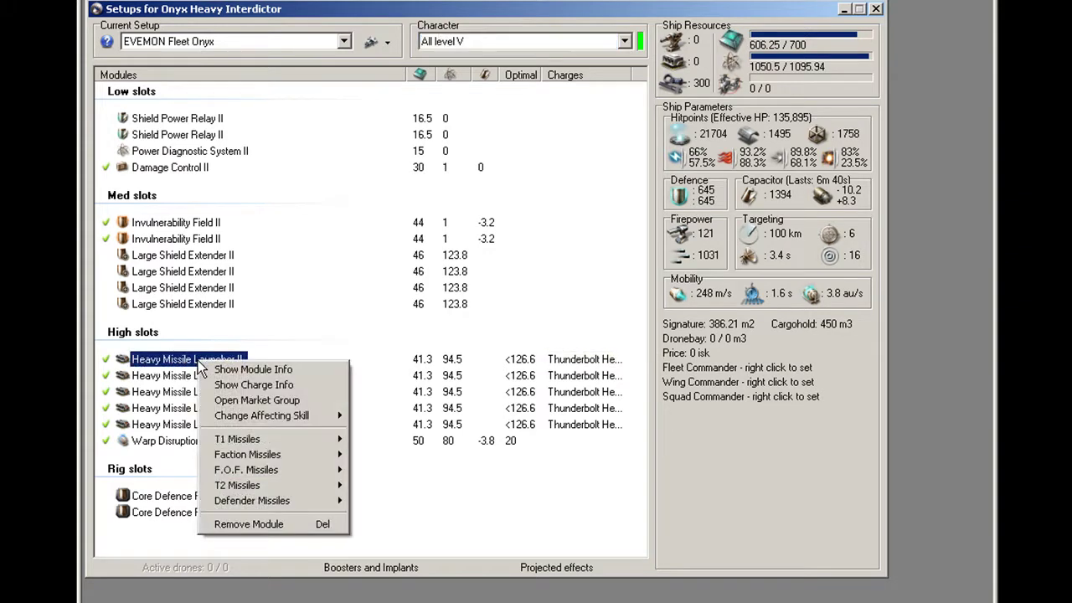
{"action": "mouse_move", "coordinate": [227, 440]}
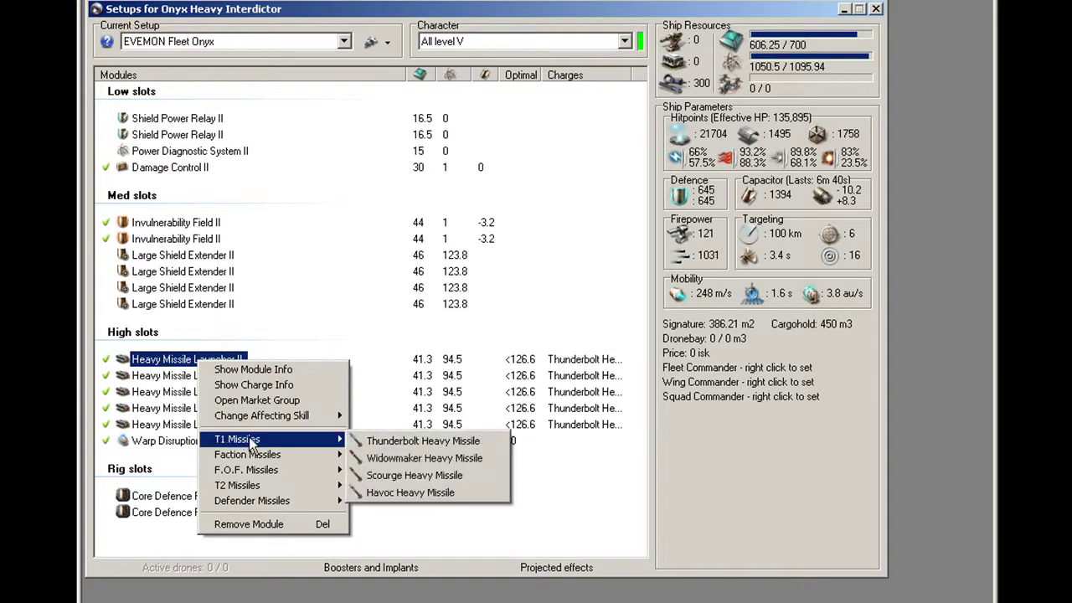
{"action": "mouse_move", "coordinate": [310, 458]}
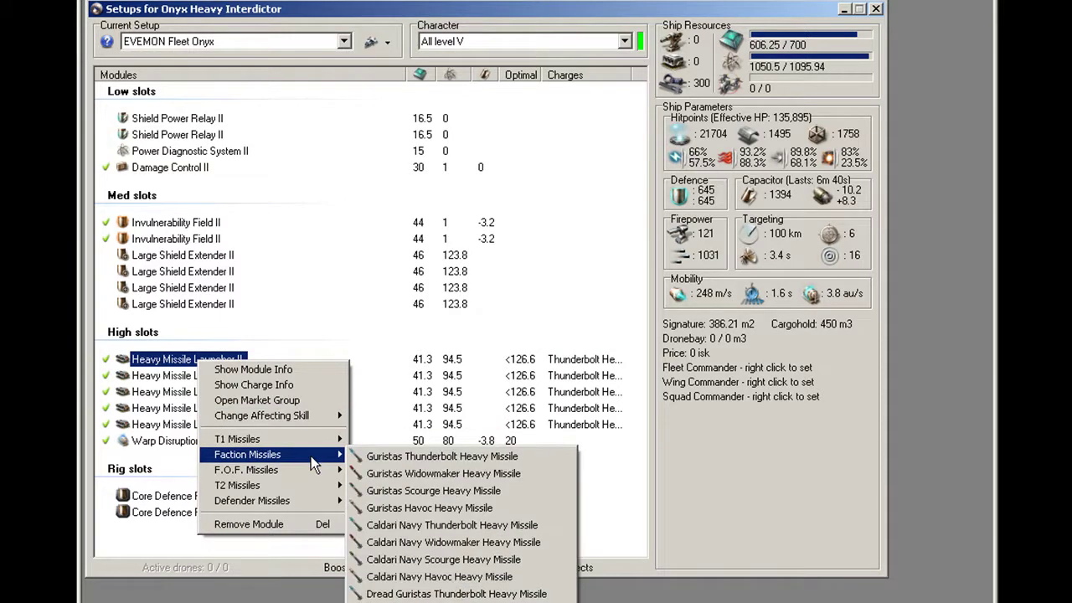
{"action": "mouse_move", "coordinate": [304, 484]}
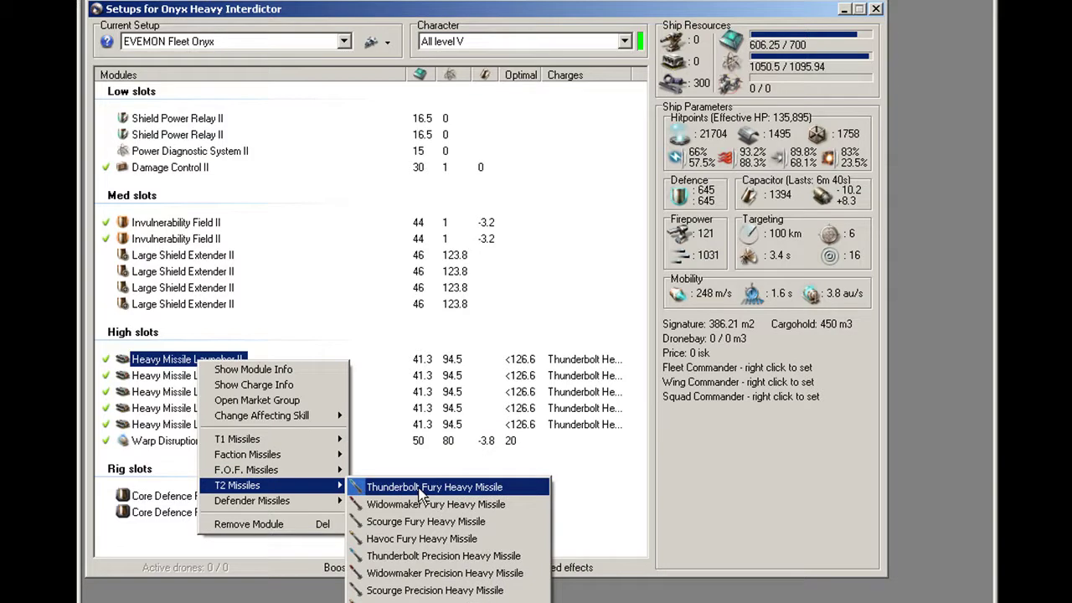
{"action": "left_click", "coordinate": [411, 539]}
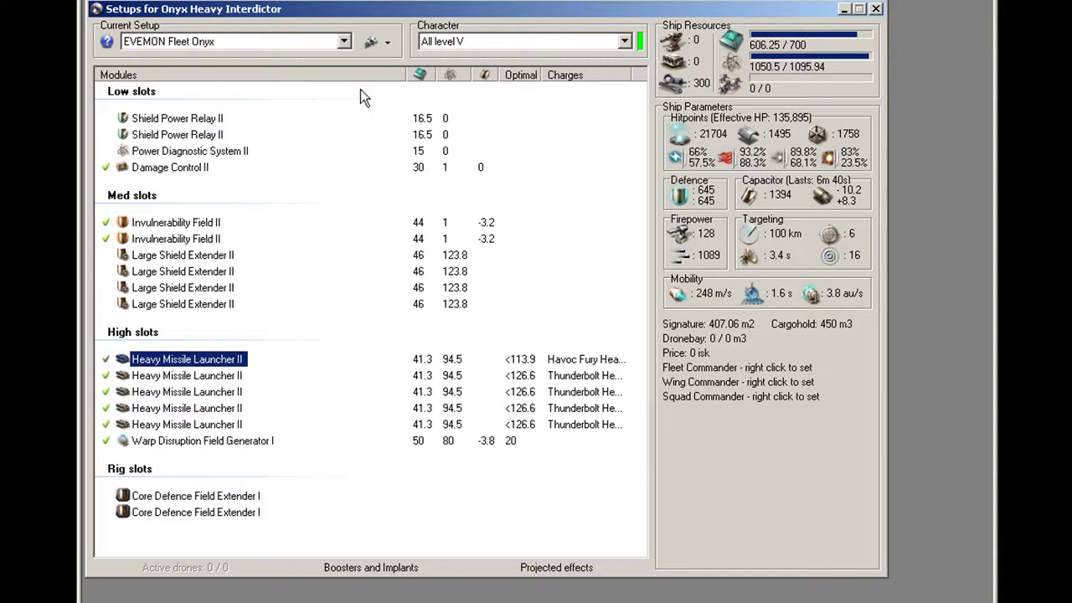
- Switch to the EVEMON Fleet Onyx import 1 setup, then view the Passive Tank Onyx loadout and export it to EFT
{"action": "left_click", "coordinate": [344, 42]}
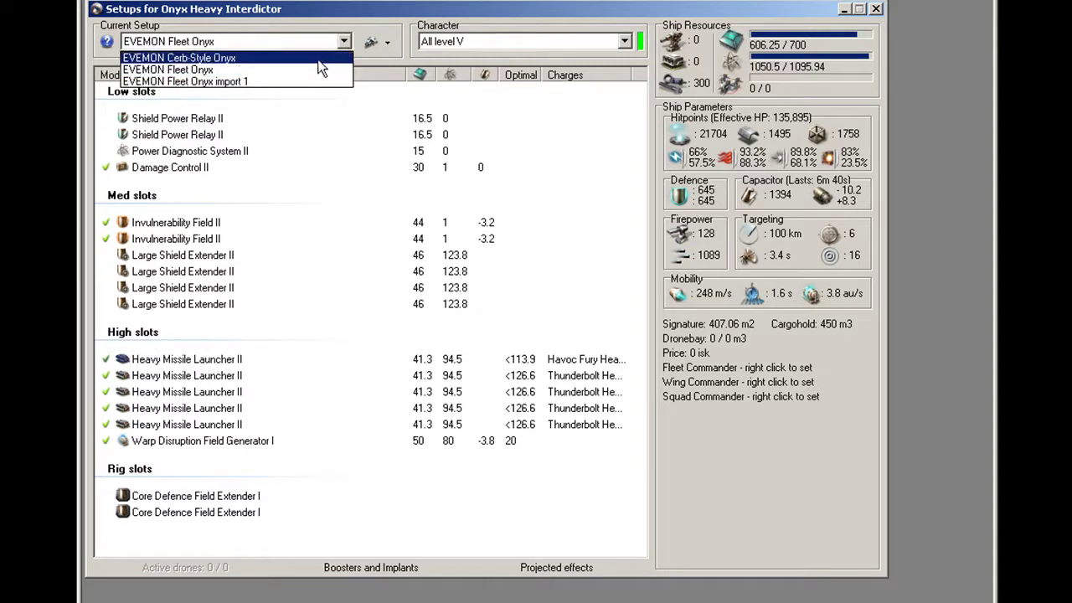
{"action": "left_click", "coordinate": [298, 81]}
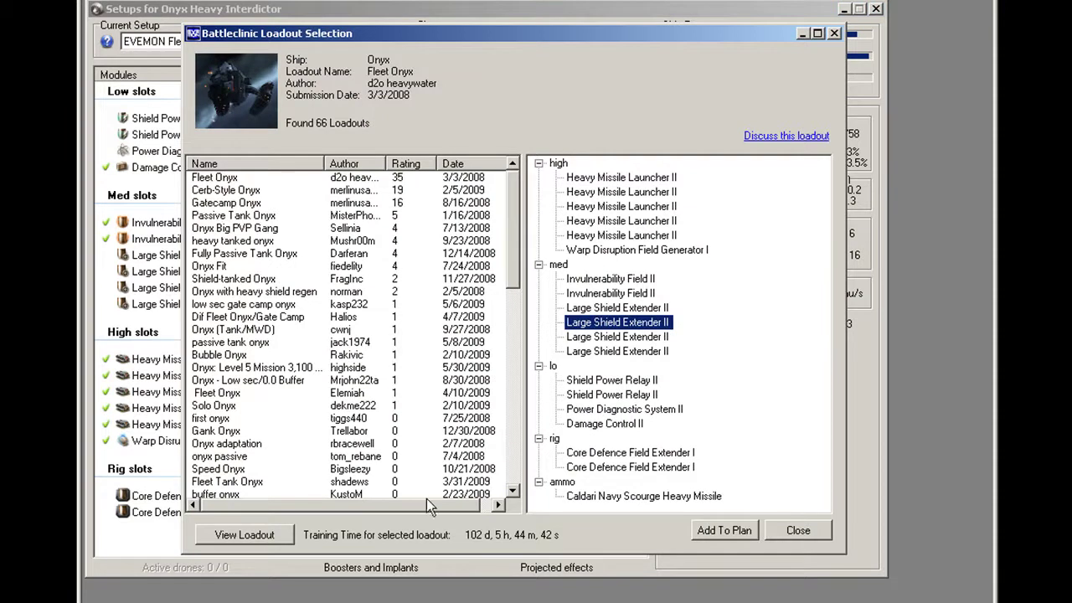
{"action": "left_click", "coordinate": [269, 218]}
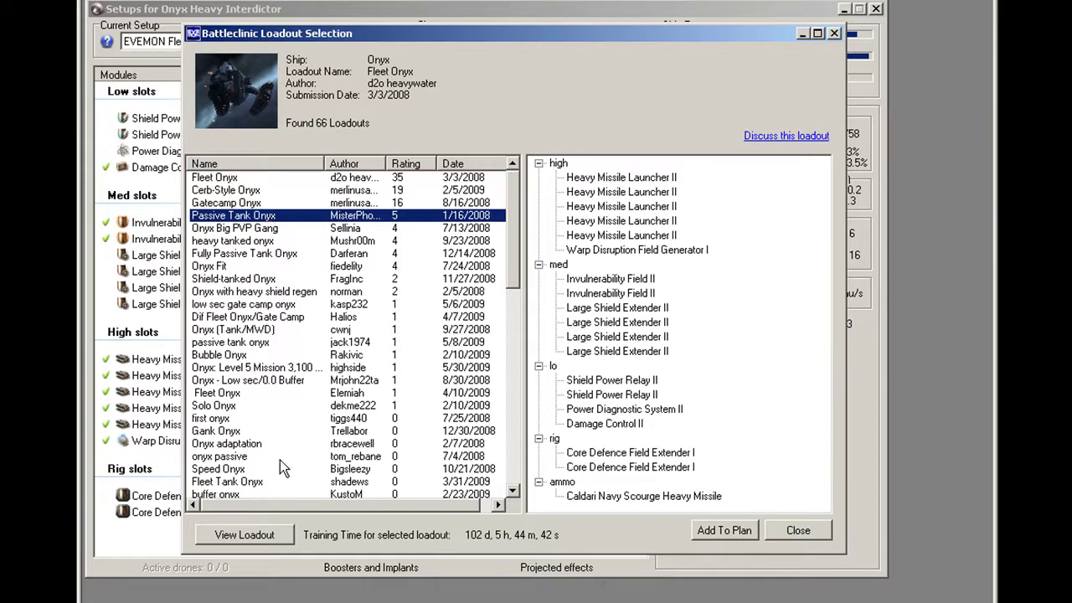
{"action": "left_click", "coordinate": [239, 542]}
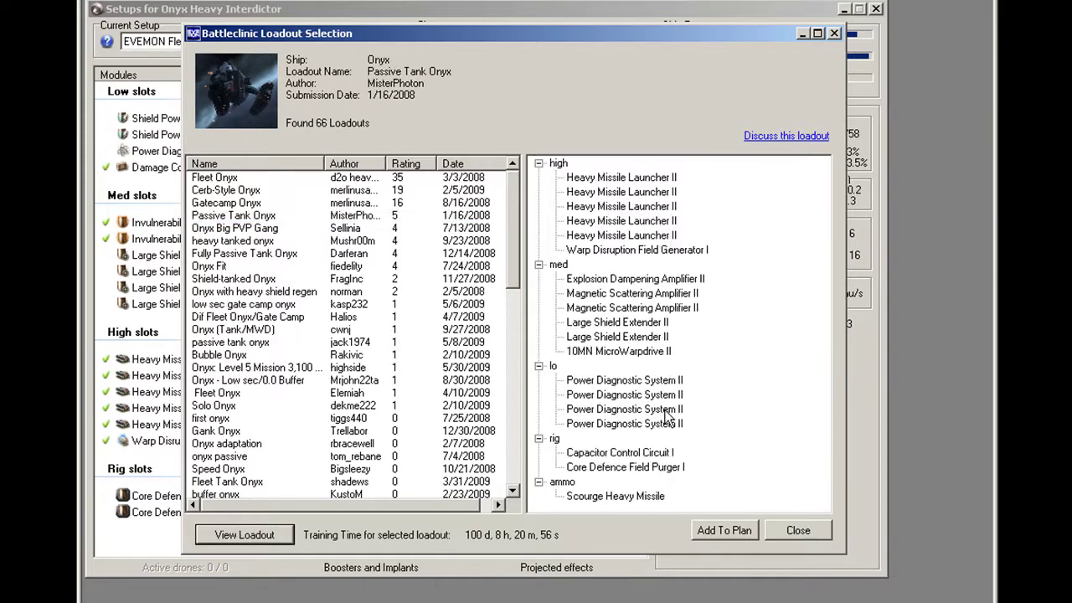
{"action": "right_click", "coordinate": [651, 353]}
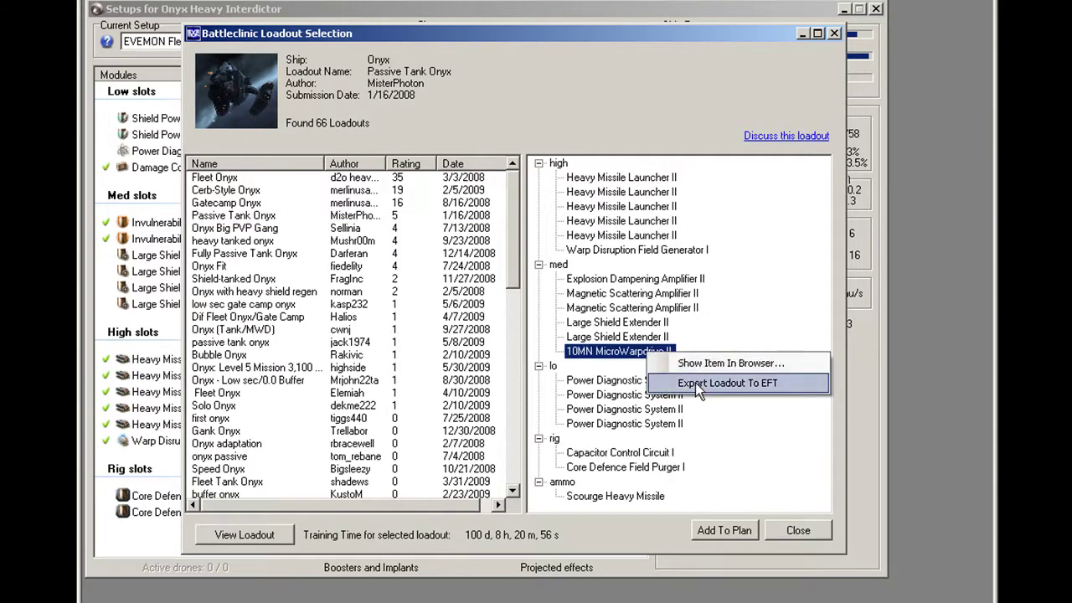
{"action": "left_click", "coordinate": [695, 383]}
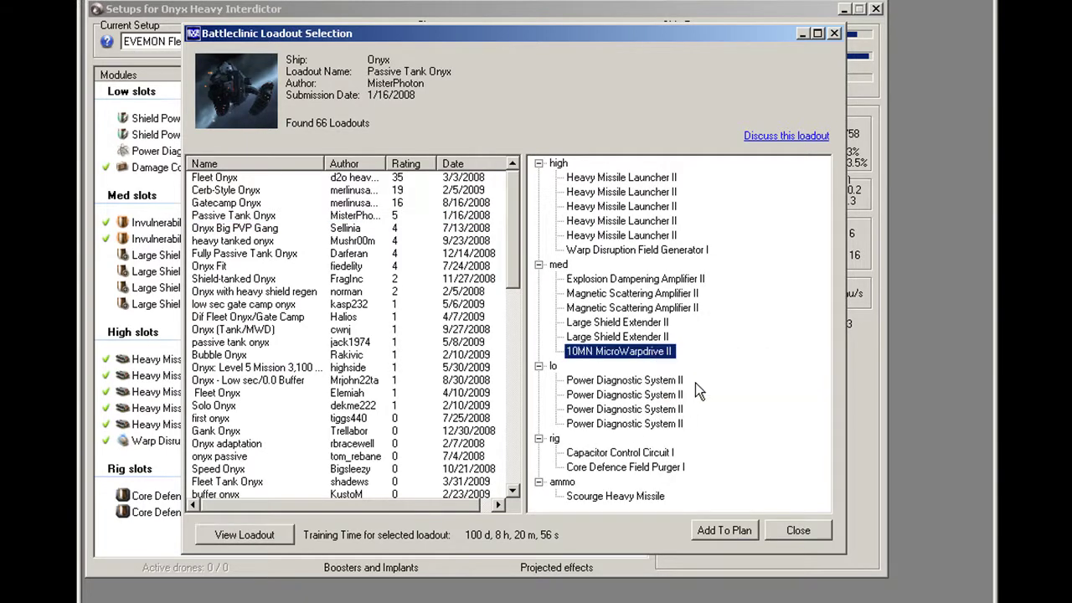
- Accept the clipboard import of the Passive Tank Onyx setup into EFT
{"action": "left_click", "coordinate": [804, 33]}
{"action": "left_click_drag", "start_coordinate": [345, 369], "coordinate": [353, 341]}
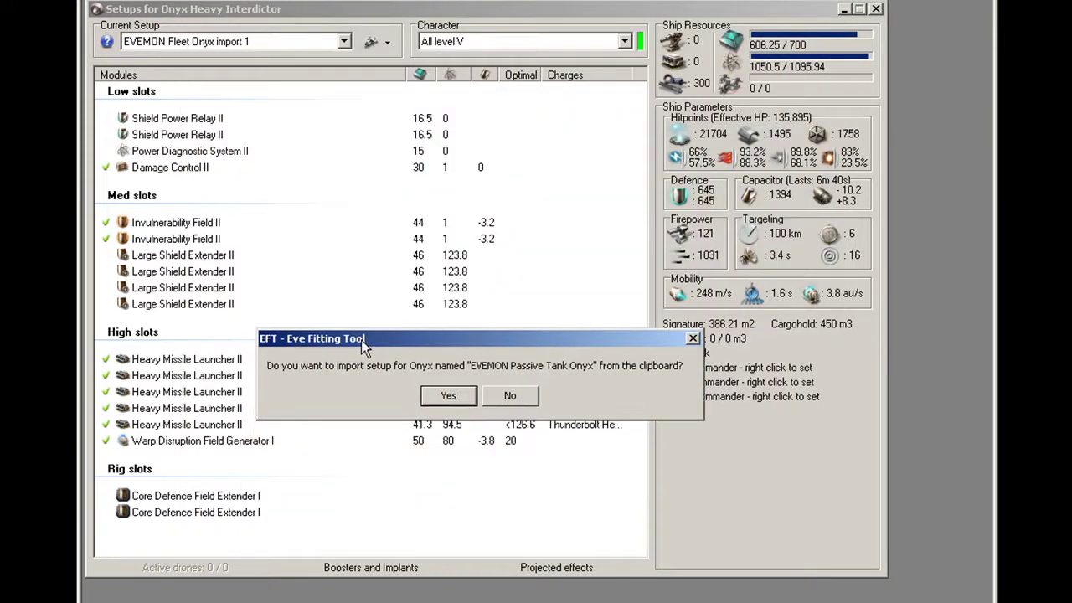
{"action": "left_click", "coordinate": [449, 395]}
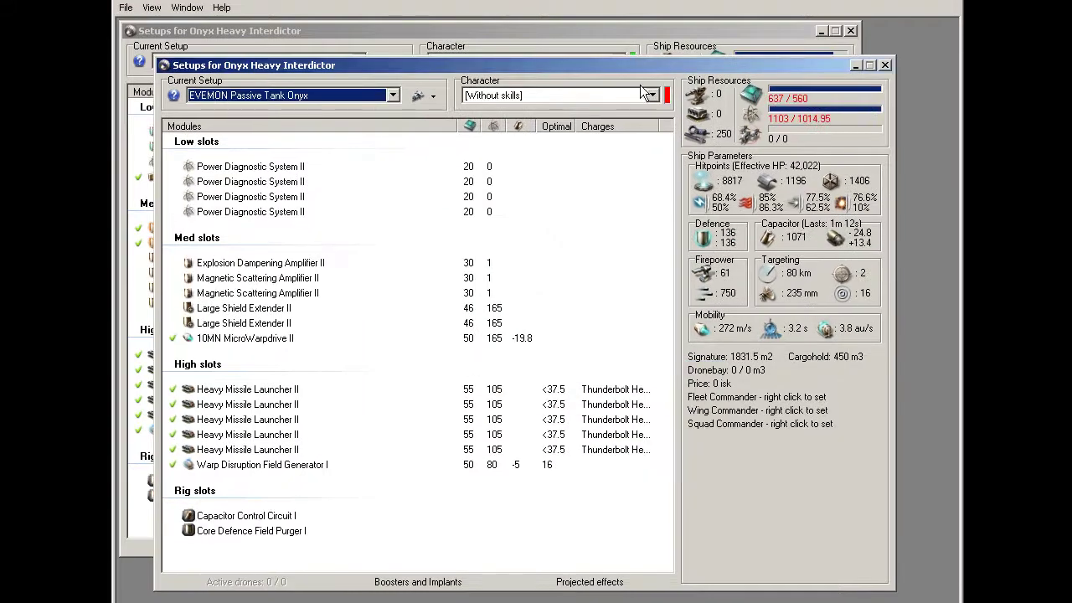
- Evaluate the imported fit with All level V skills (59,290 effective HP), then close its window
{"action": "mouse_move", "coordinate": [613, 75]}
{"action": "left_mouse_down"}
{"action": "mouse_move", "coordinate": [604, 74]}
{"action": "mouse_move", "coordinate": [623, 99]}
{"action": "mouse_move", "coordinate": [602, 76]}
{"action": "left_mouse_up"}
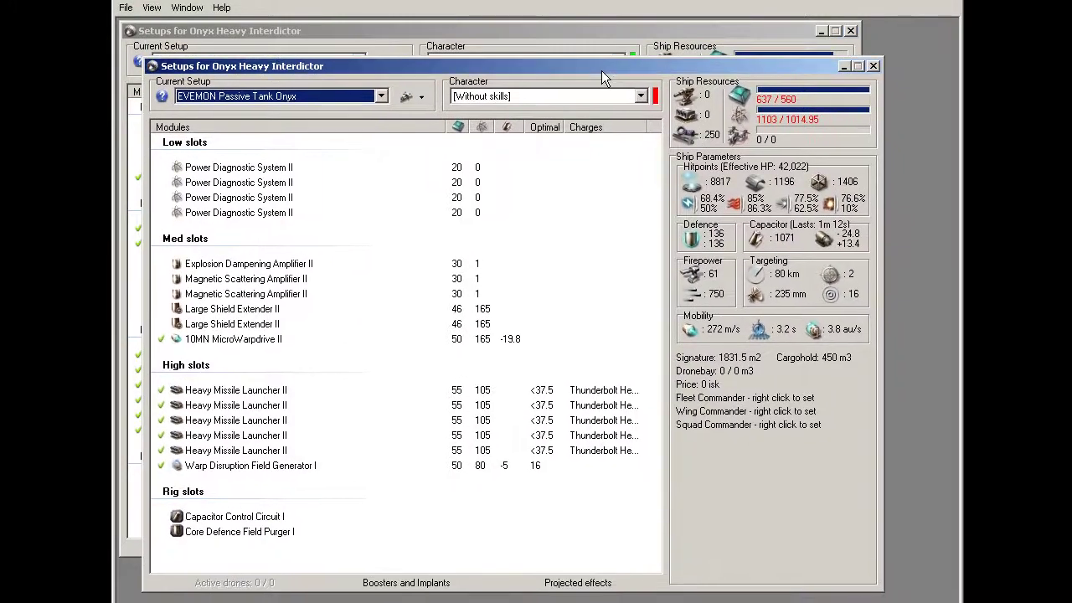
{"action": "left_click", "coordinate": [611, 94]}
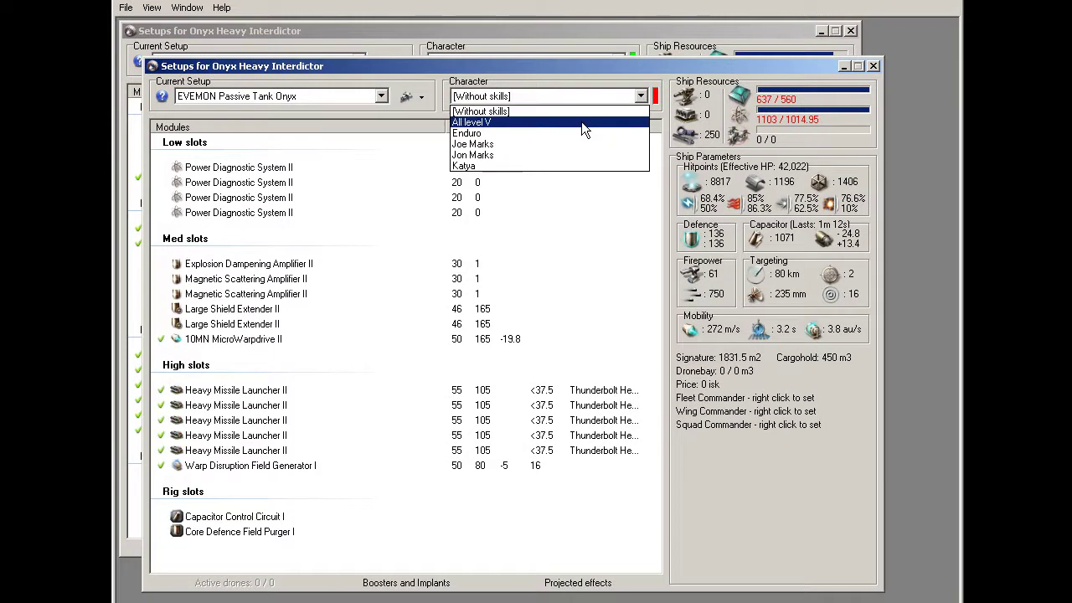
{"action": "left_click", "coordinate": [582, 122]}
{"action": "mouse_move", "coordinate": [516, 67]}
{"action": "left_mouse_down"}
{"action": "mouse_move", "coordinate": [536, 115]}
{"action": "mouse_move", "coordinate": [518, 65]}
{"action": "left_mouse_up"}
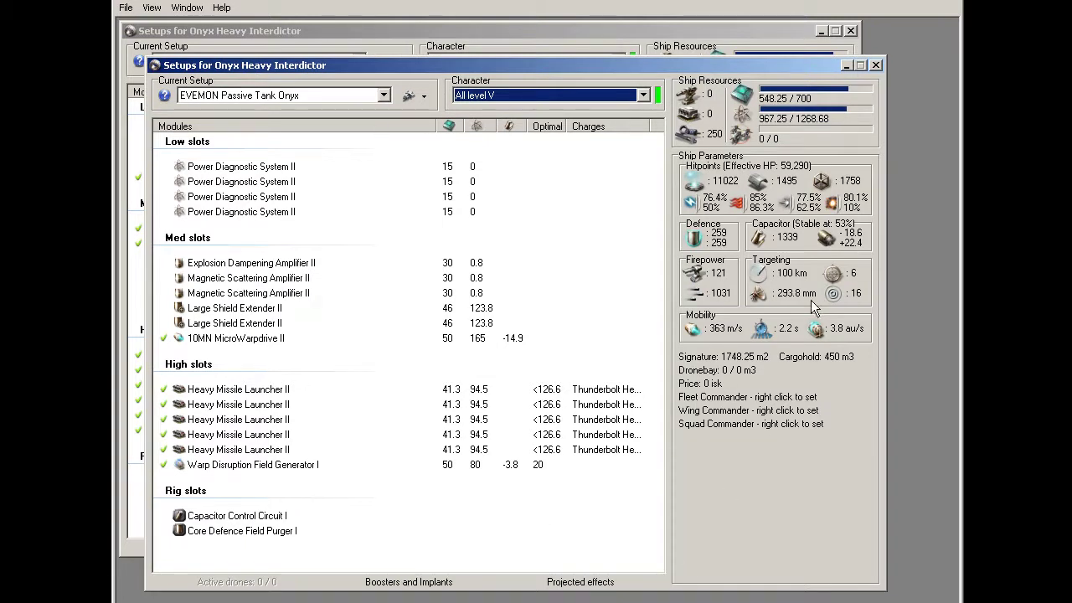
{"action": "left_click", "coordinate": [875, 65]}
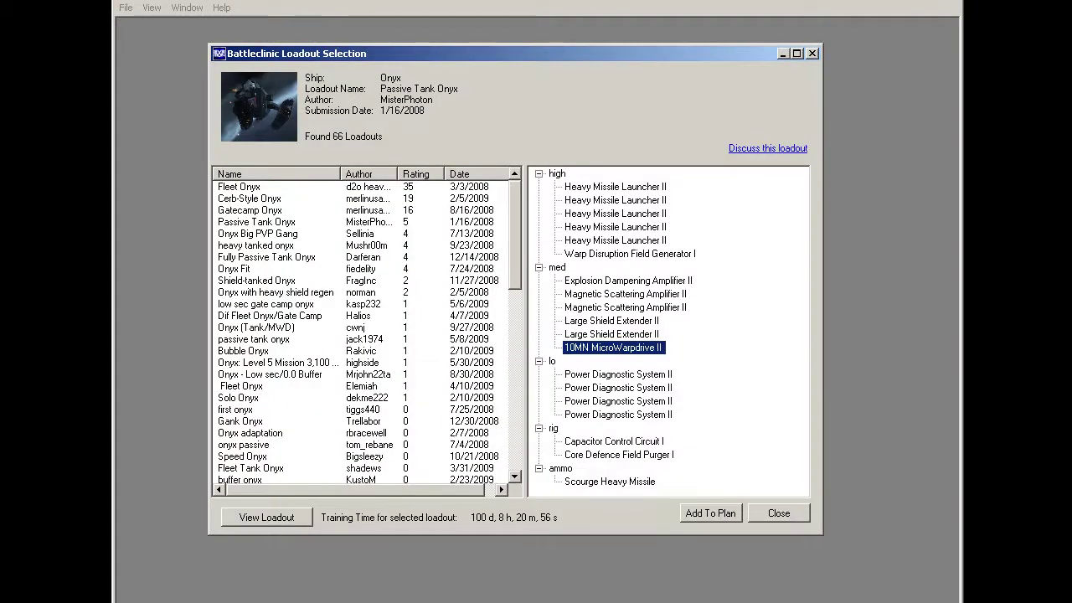
- Close the Battleclinic loadout window to return to the Onyx in the Ship Browser
{"action": "key", "text": "Escape"}
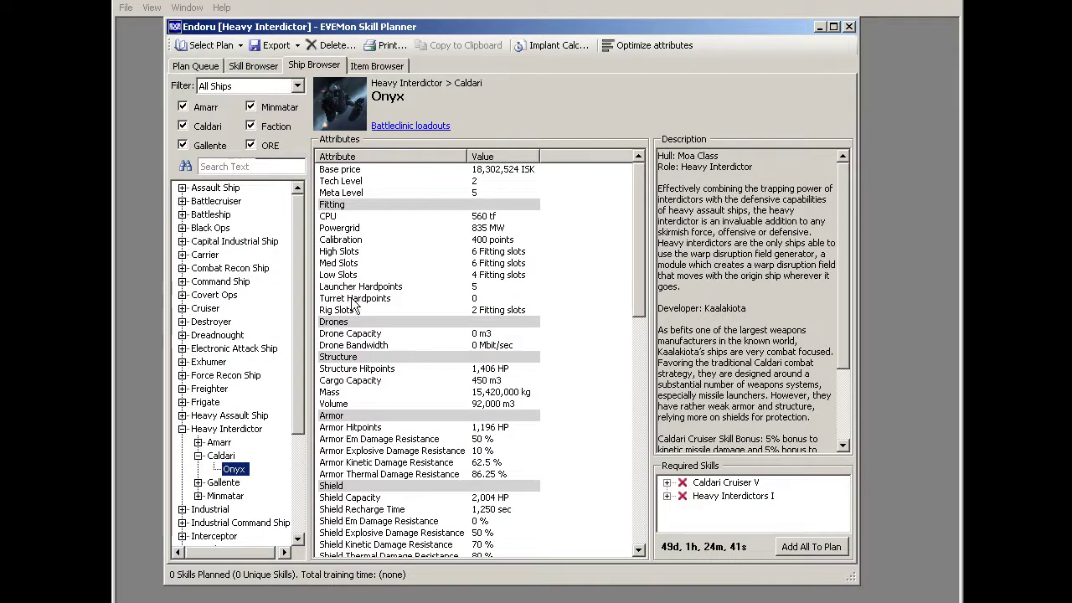